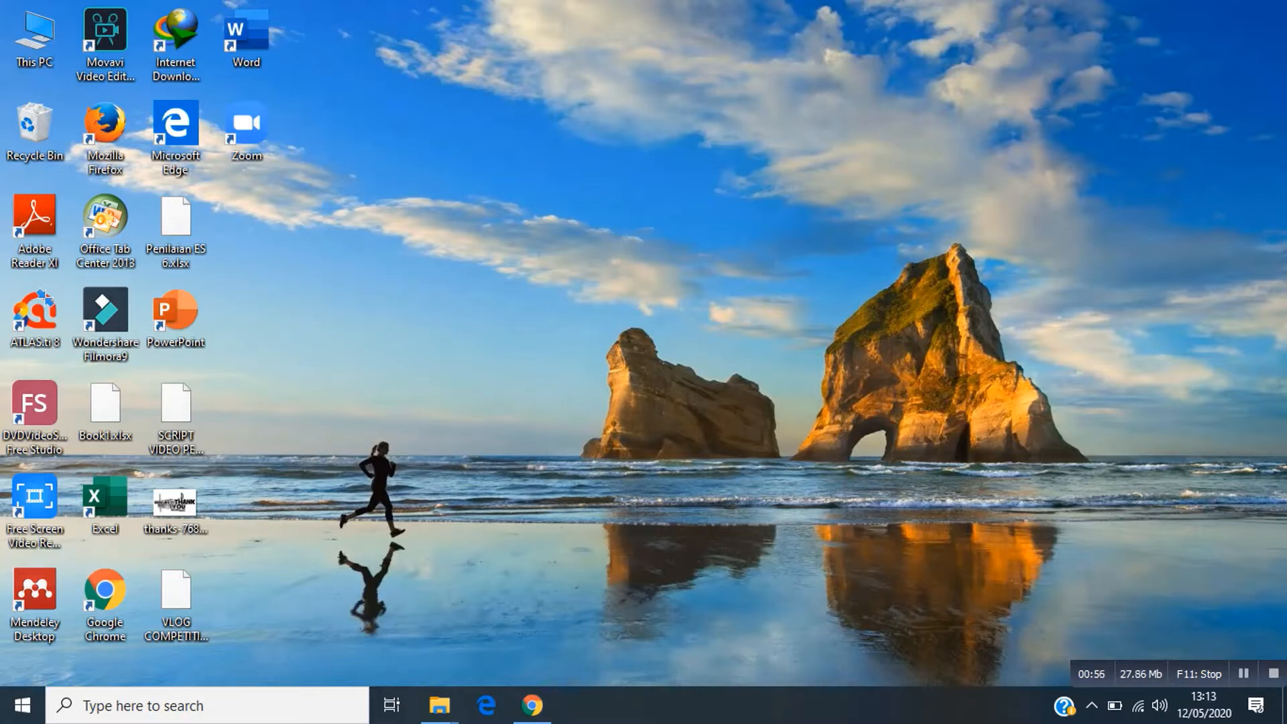
Open the Journal of Sharia Economics title link in a new browser tab and switch to it.
click(532, 706)
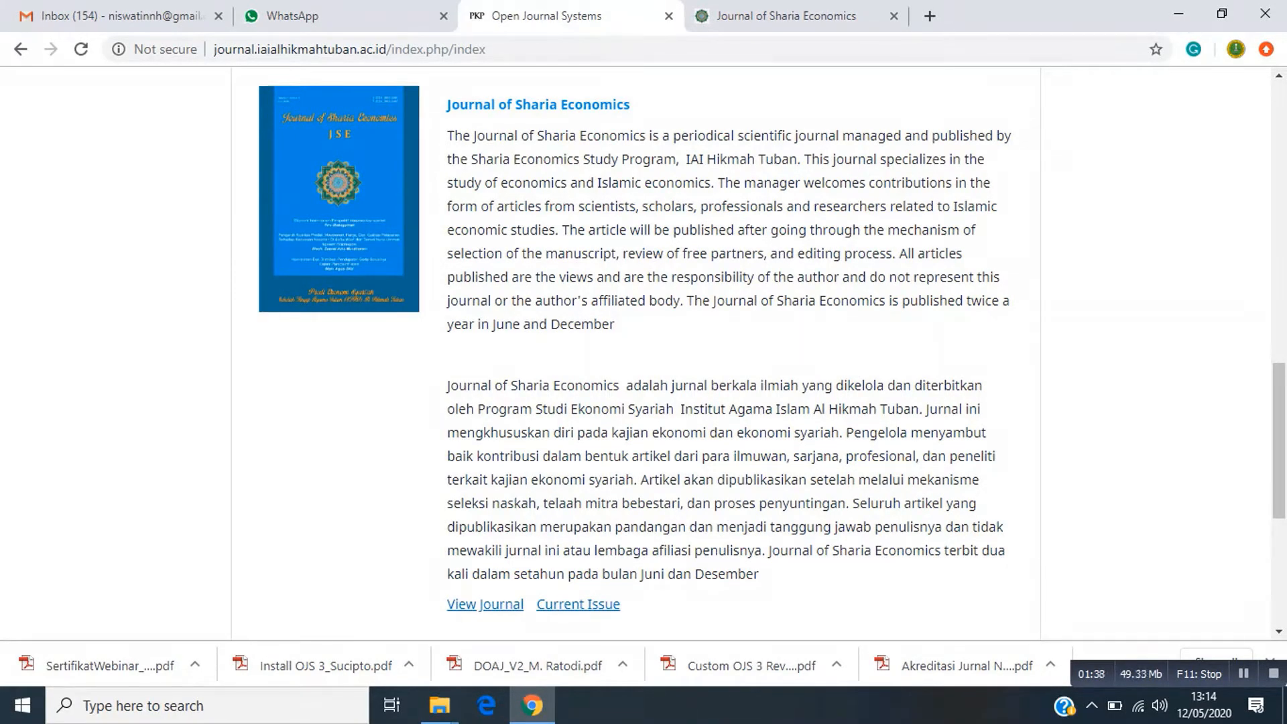
right_click(581, 104)
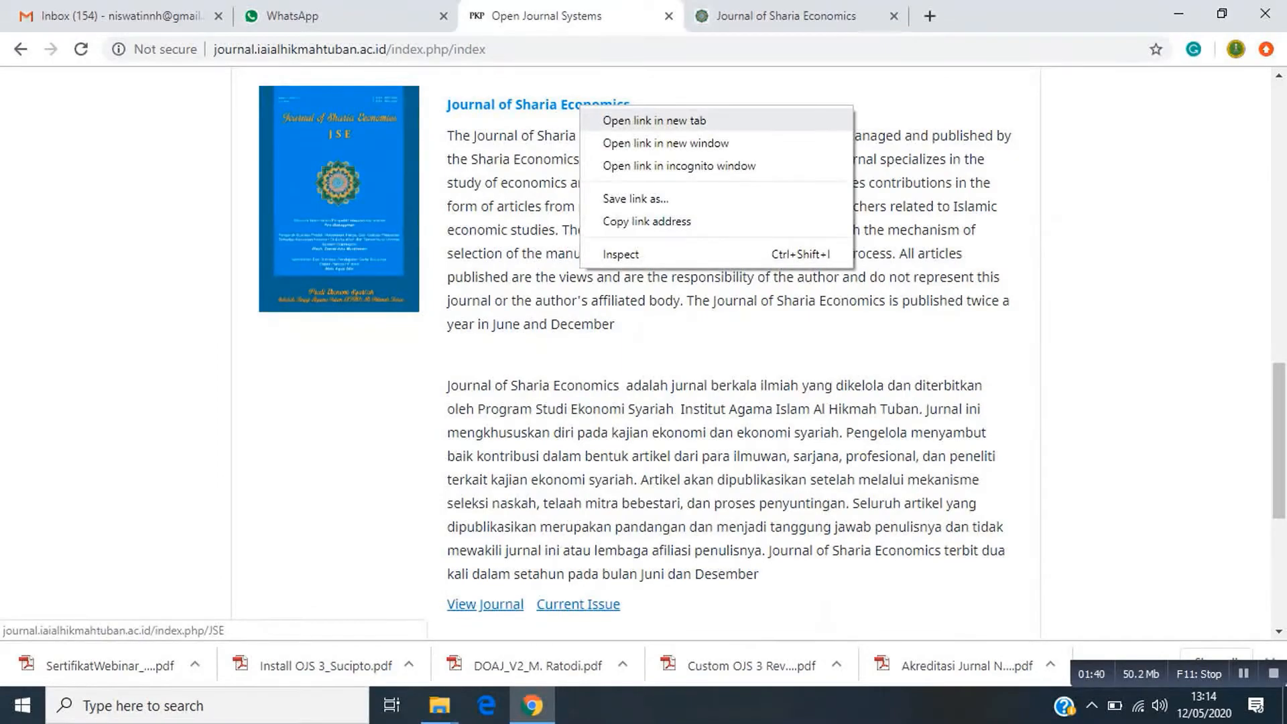
click(655, 120)
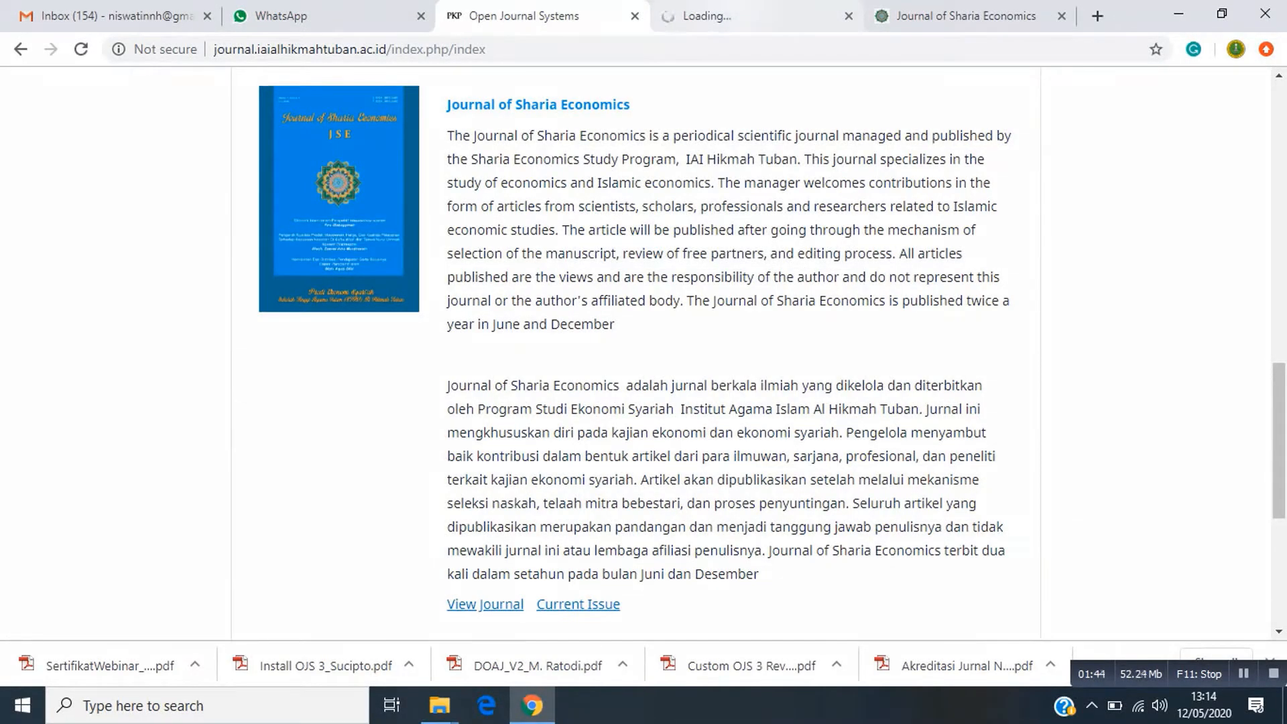
click(744, 16)
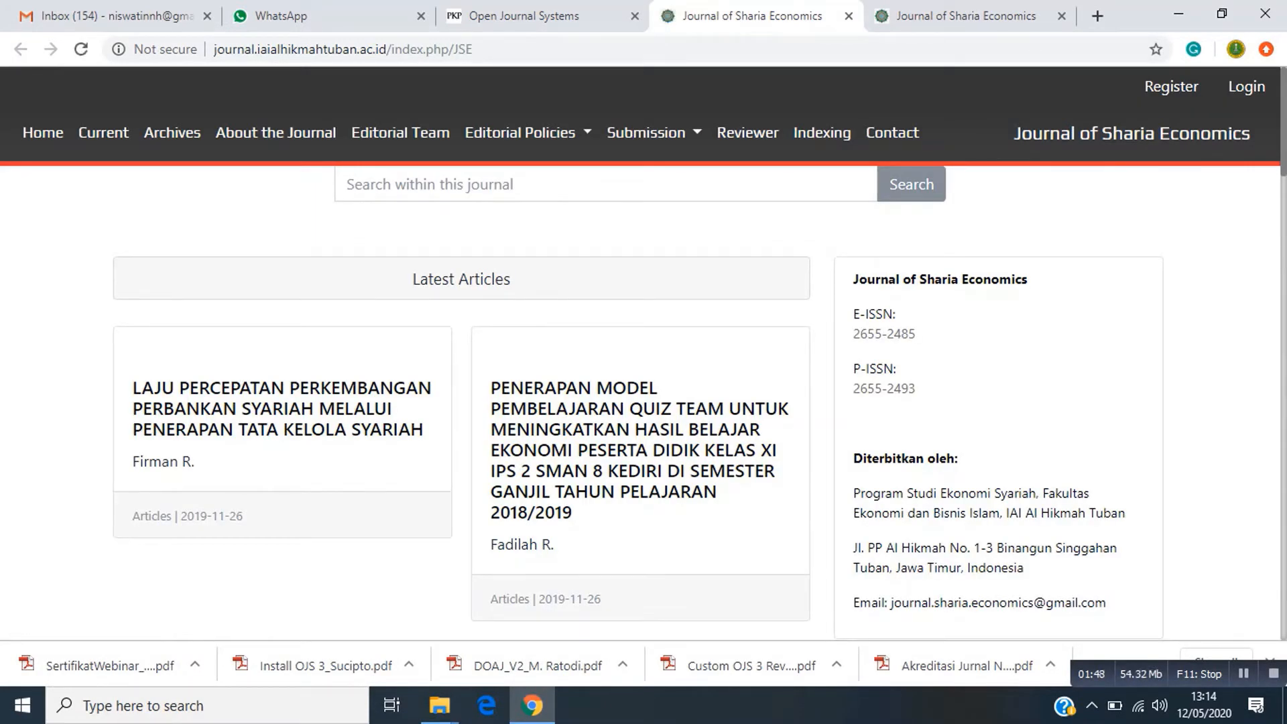
scroll(640, 352, down, 10)
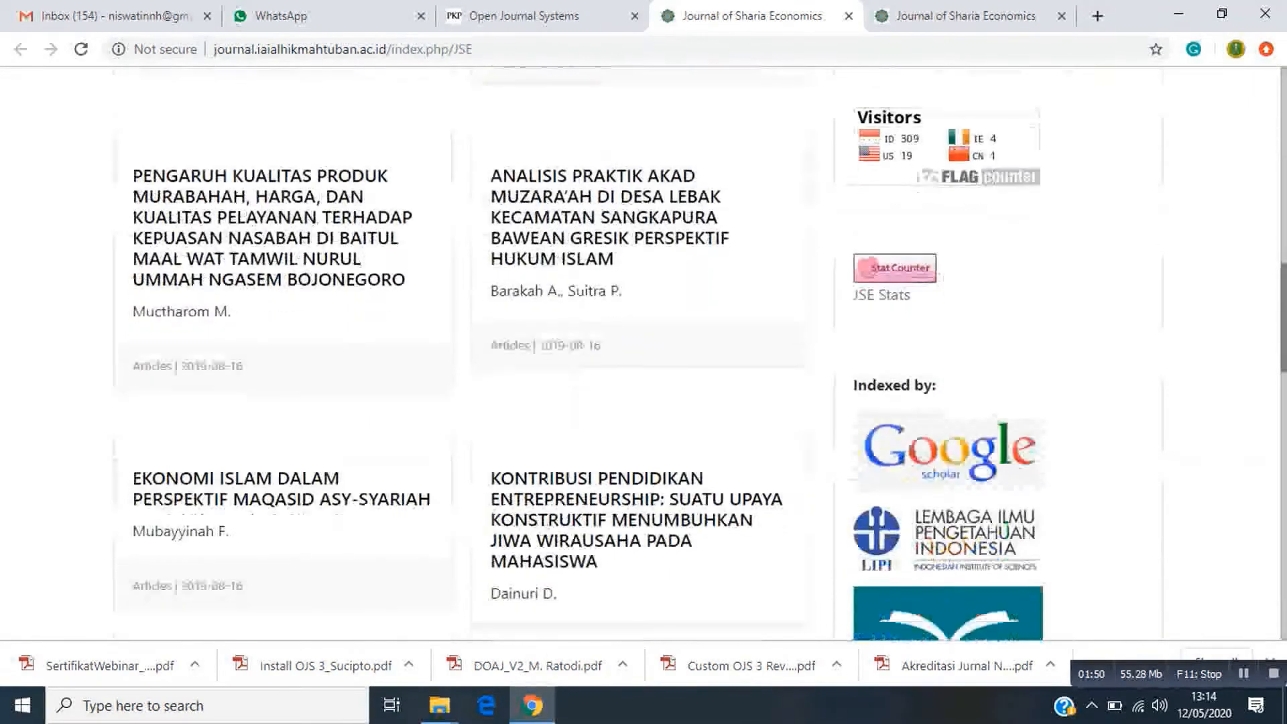
scroll(641, 352, down, 12)
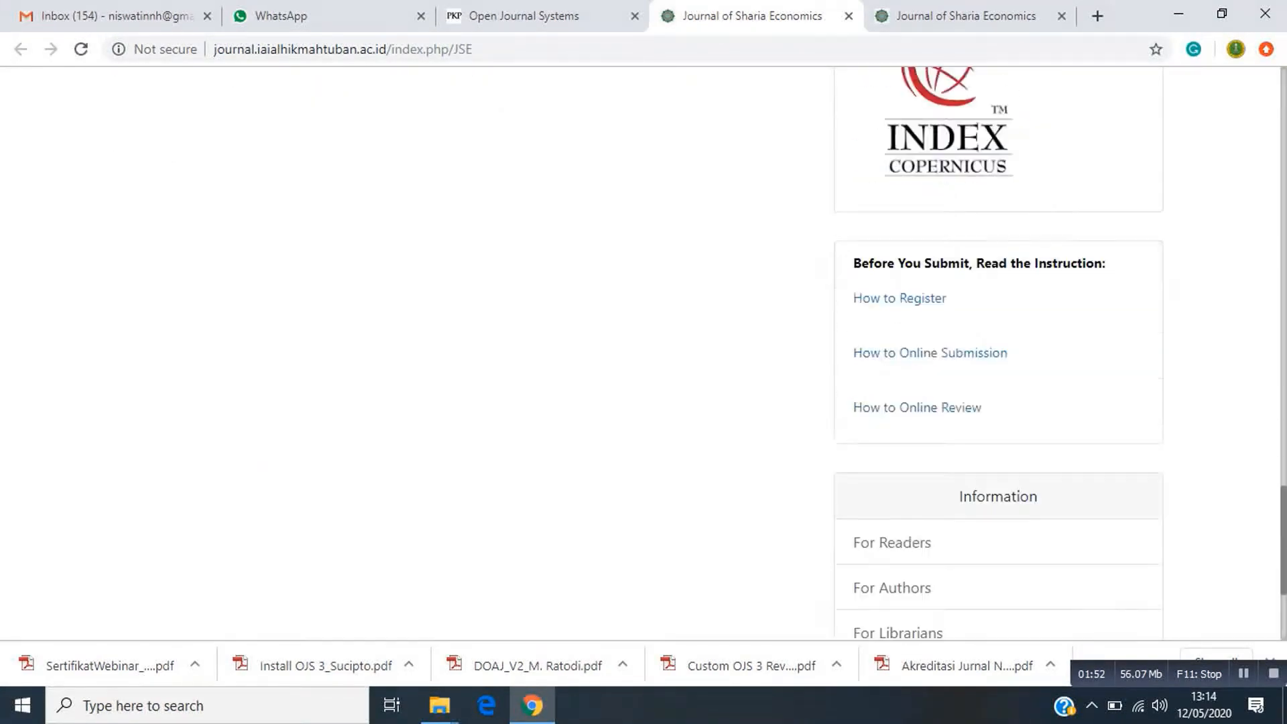
scroll(640, 352, up, 15)
scroll(640, 352, up, 8)
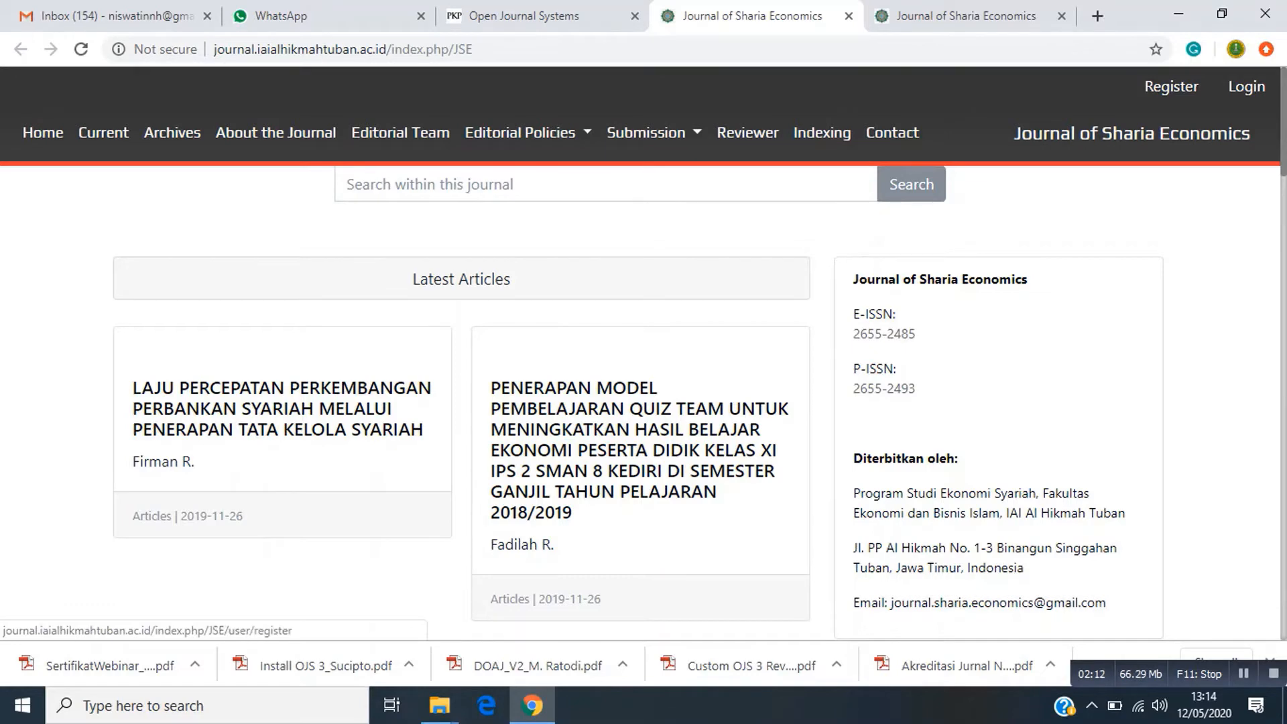
Open the registration form and enter the user's first, middle and last name.
click(1171, 87)
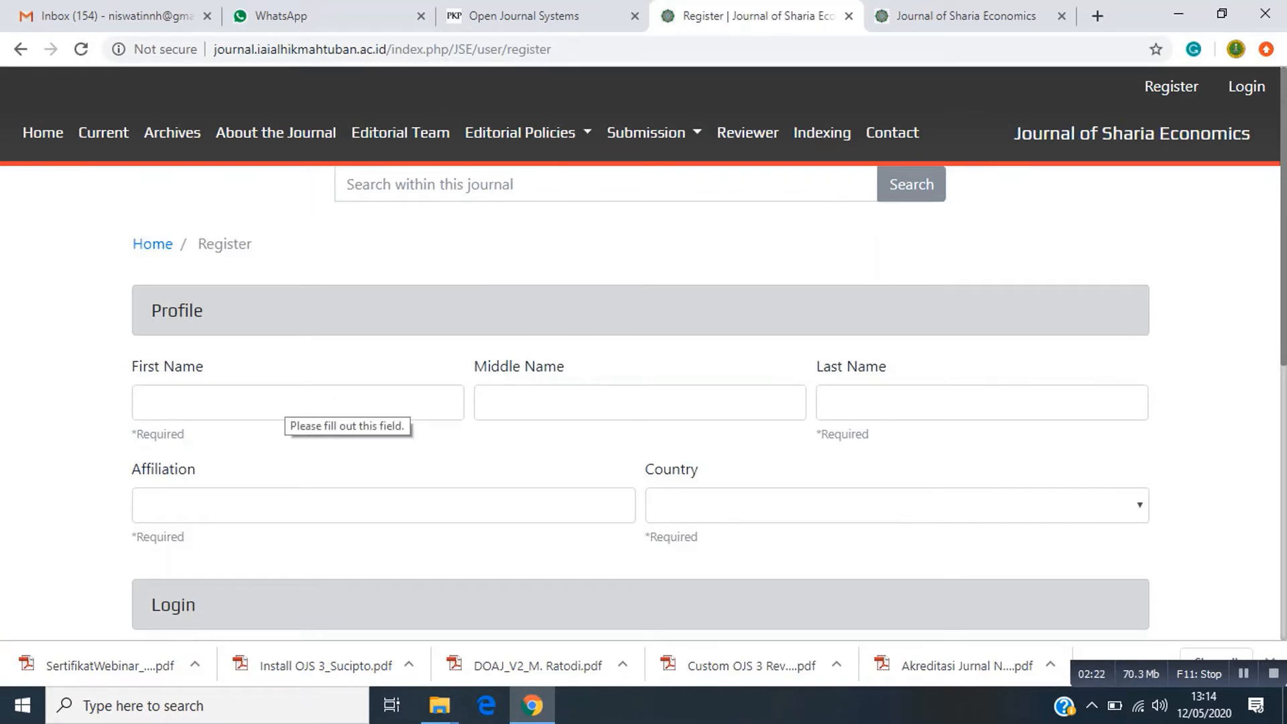
scroll(644, 348, down, 3)
scroll(644, 349, up, 1)
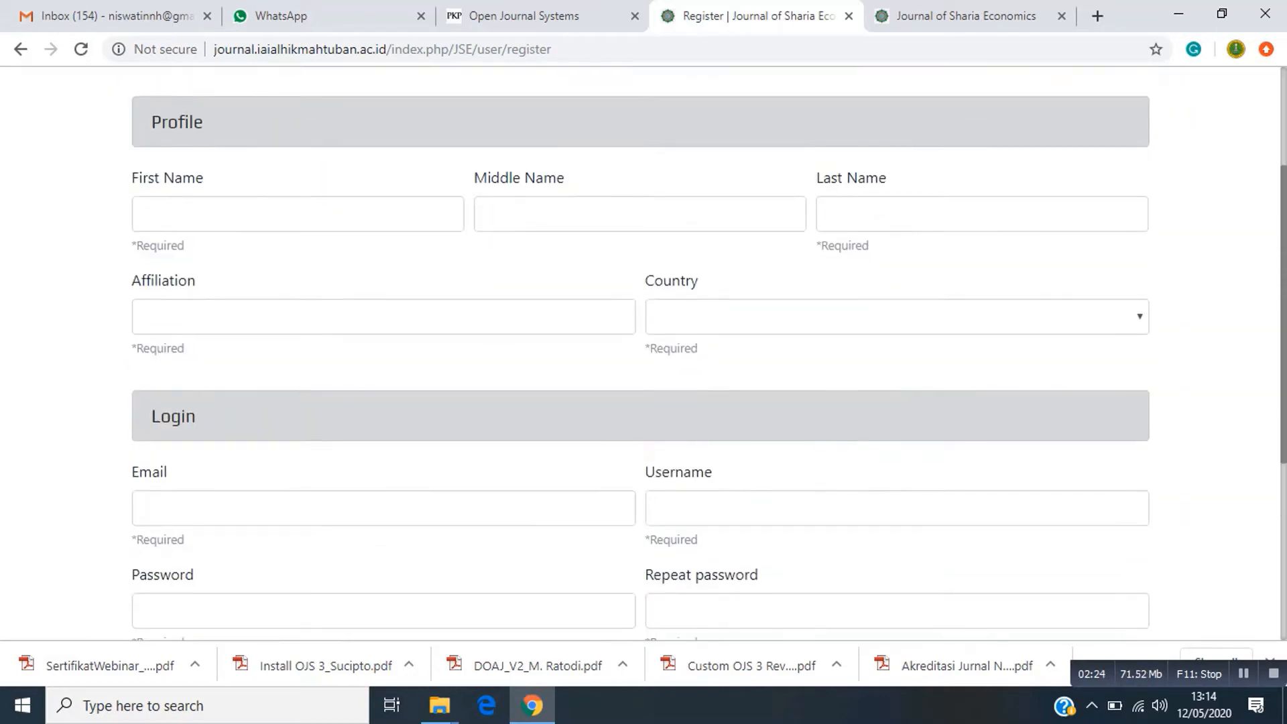
scroll(643, 348, down, 1)
scroll(644, 349, up, 2)
scroll(643, 349, up, 2)
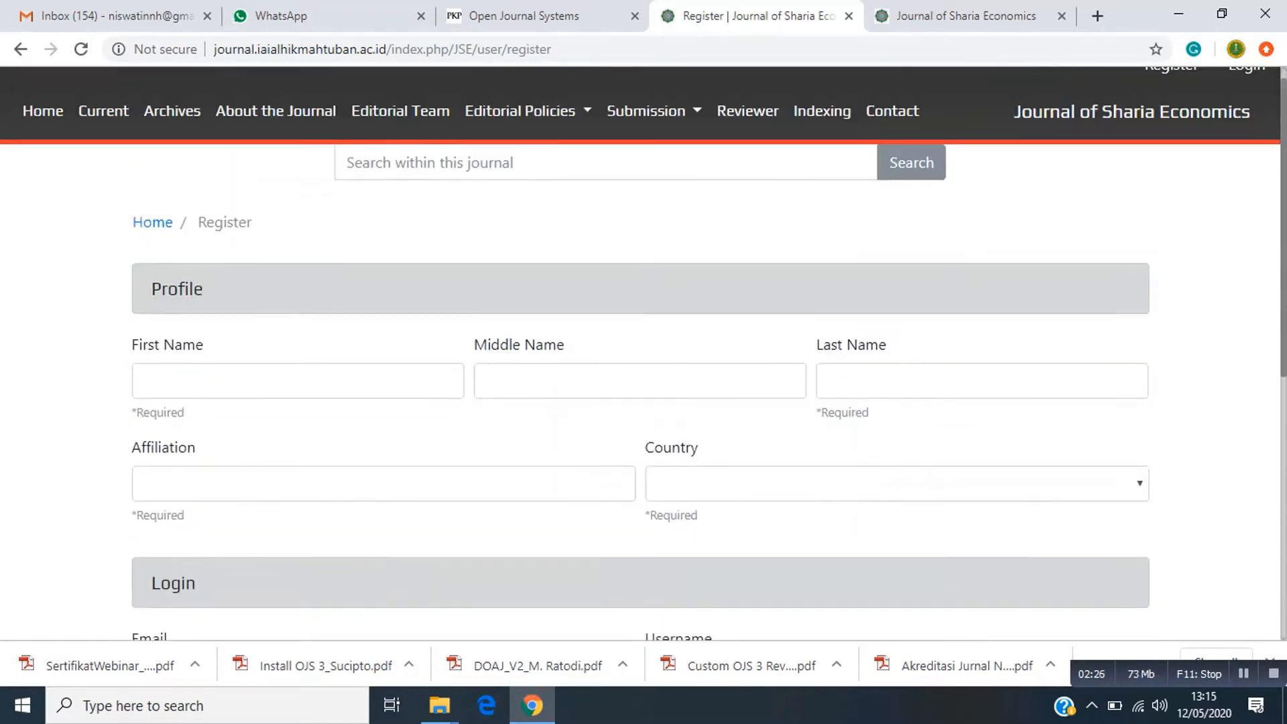
scroll(643, 348, down, 2)
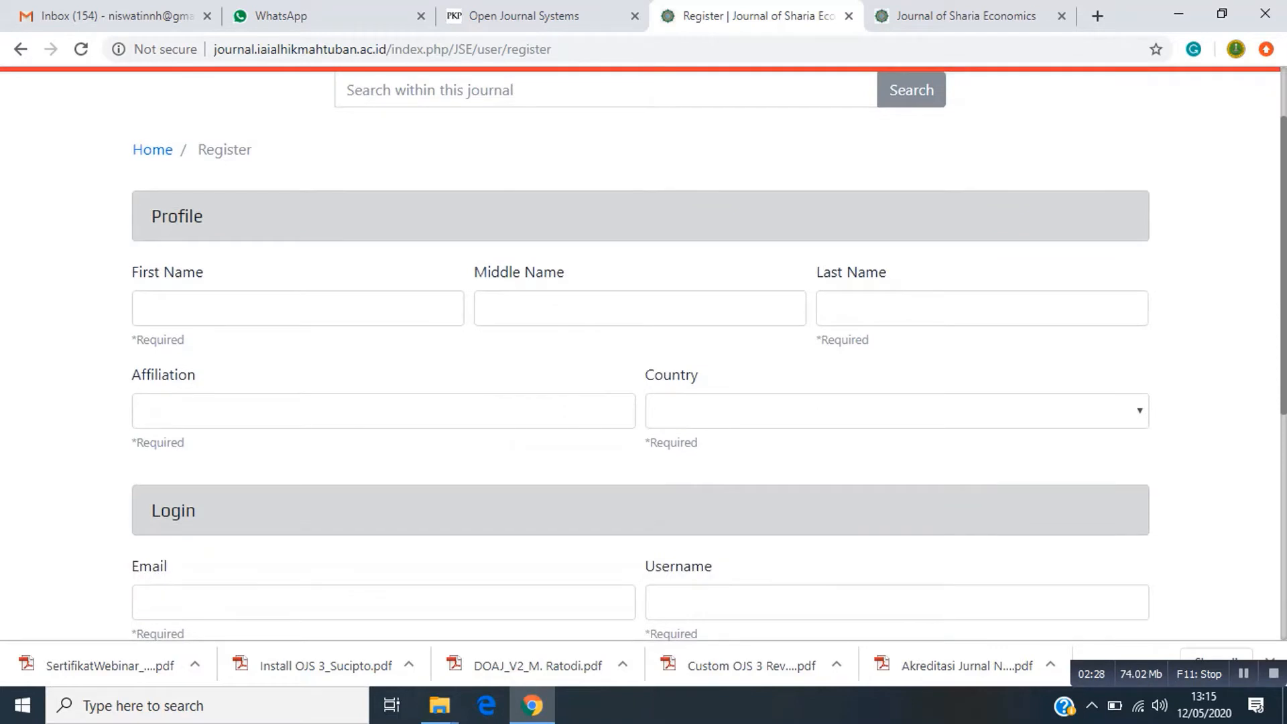
click(298, 309)
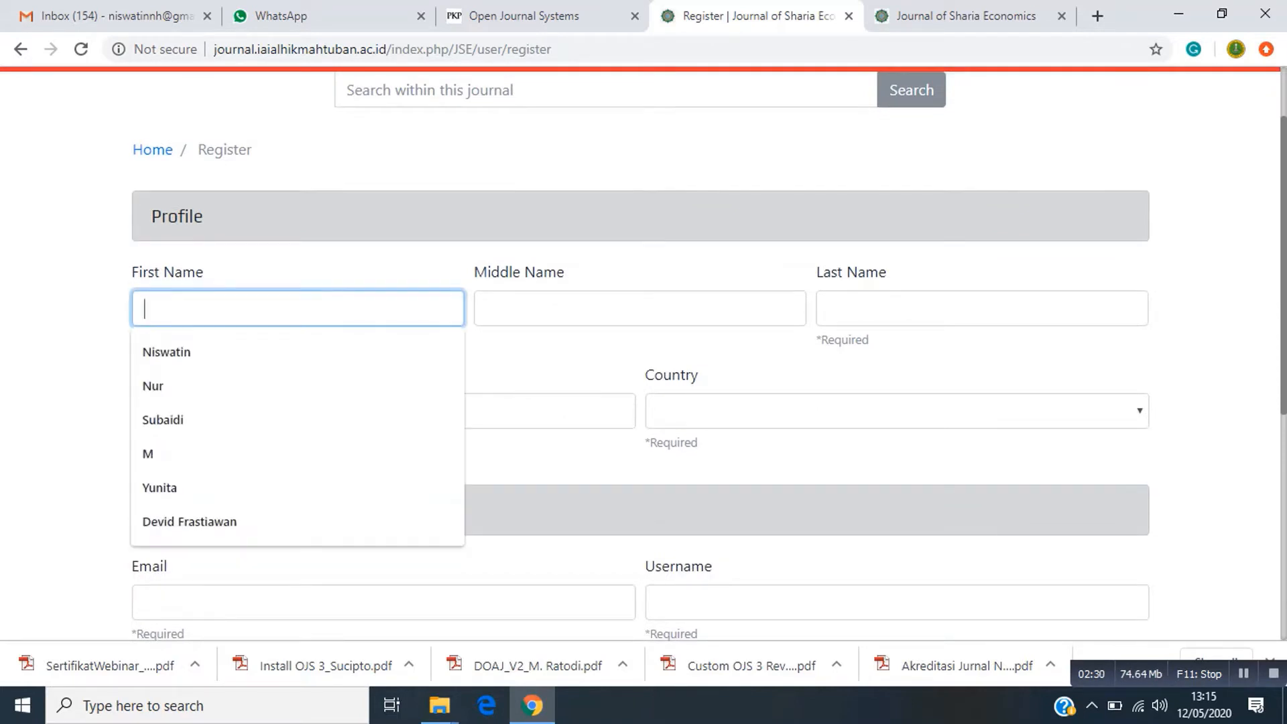
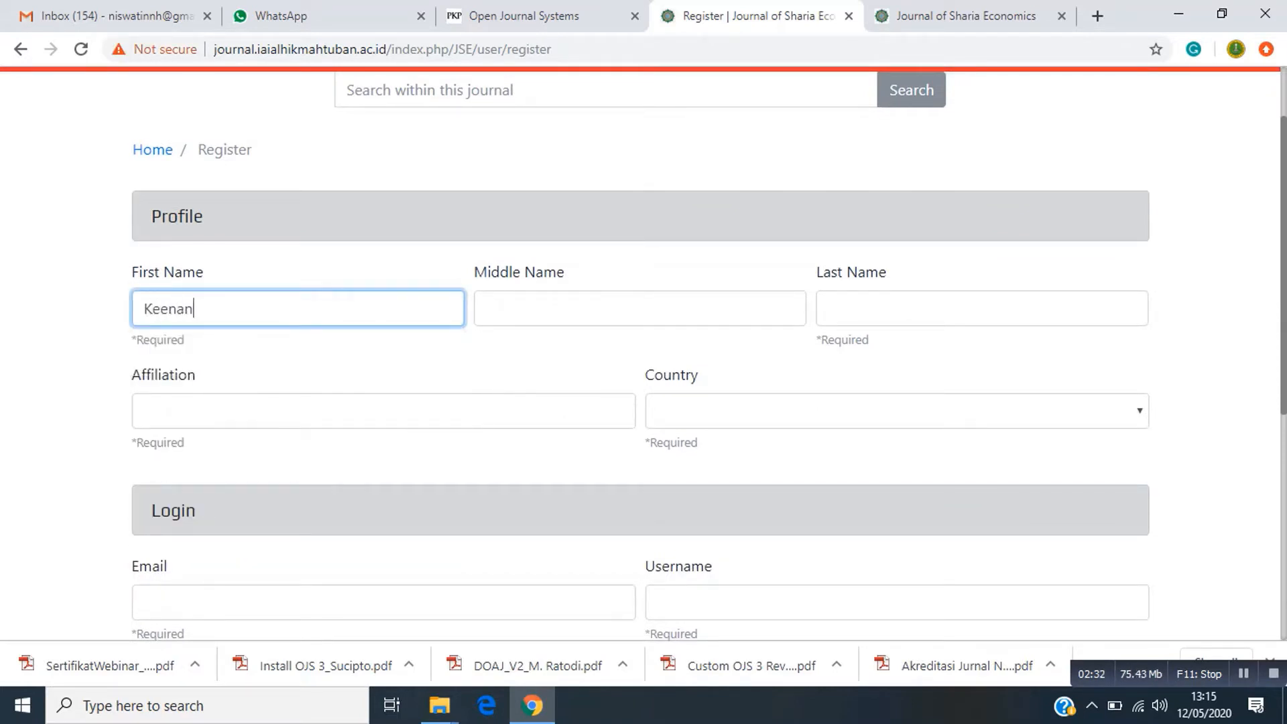
click(639, 309)
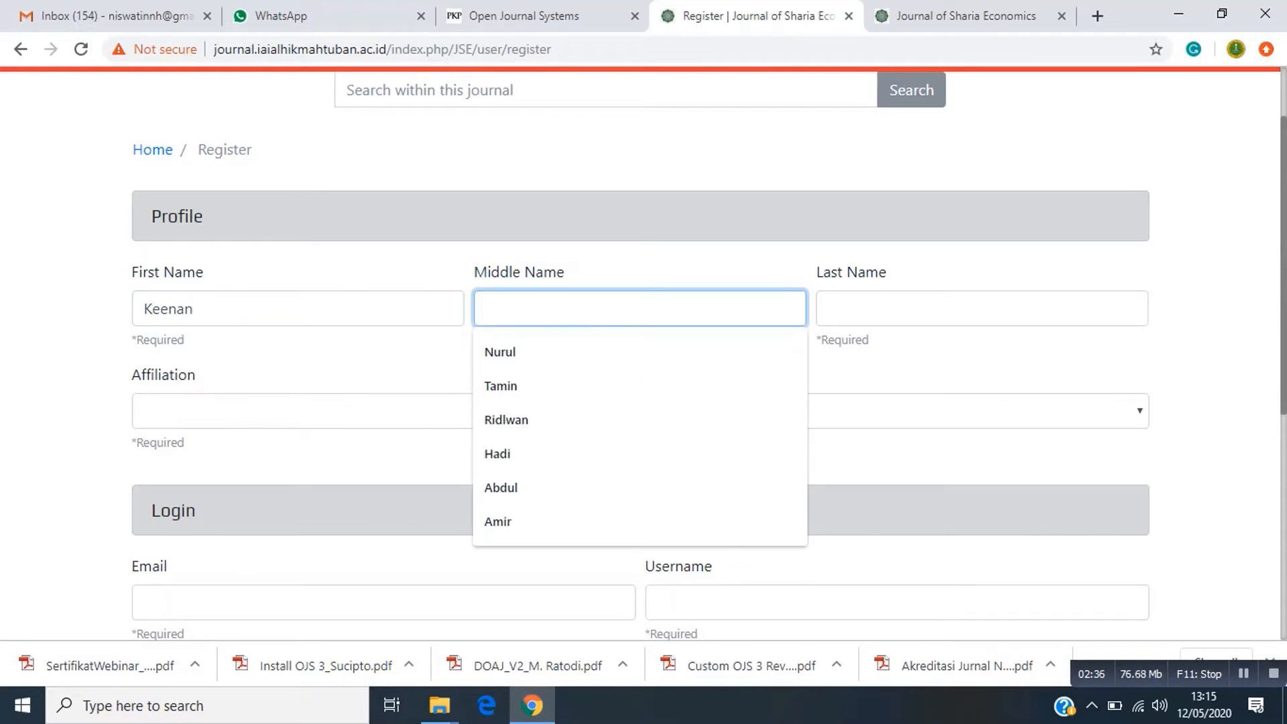
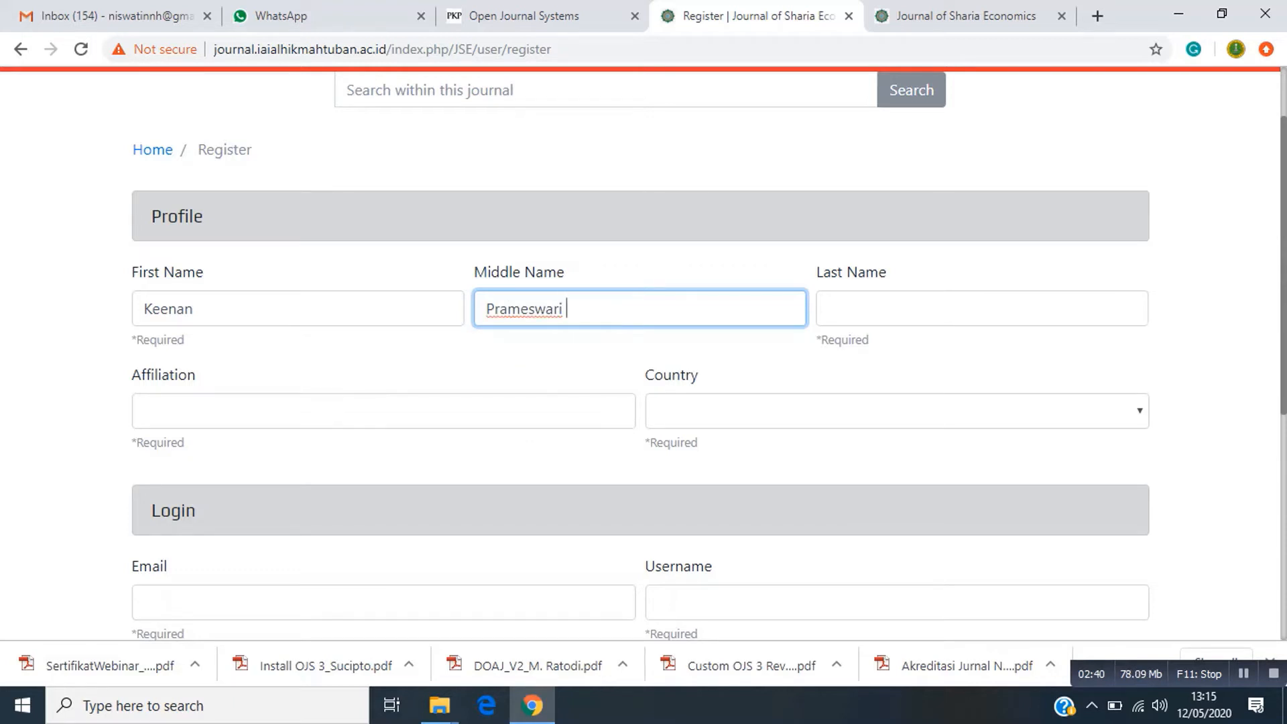
key(Tab)
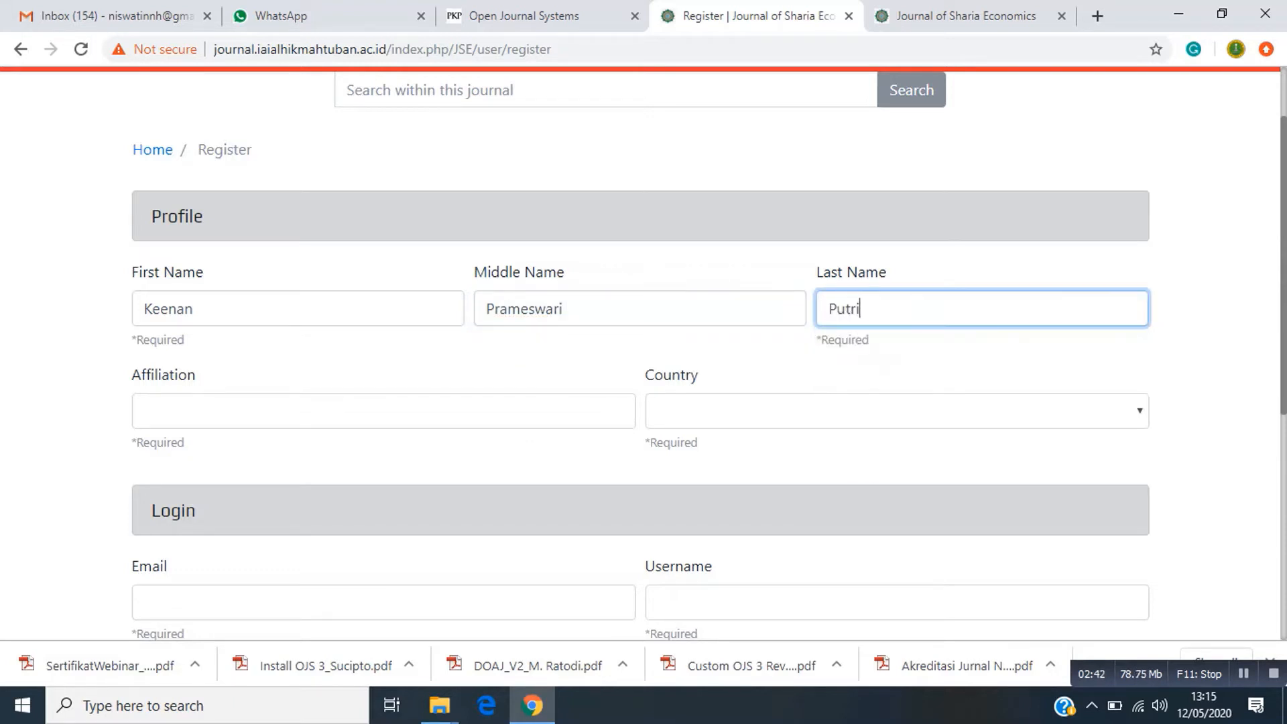
Set affiliation to 'Institut Agama Islam Al Hikmah Tuban' and country to Indonesia.
click(384, 411)
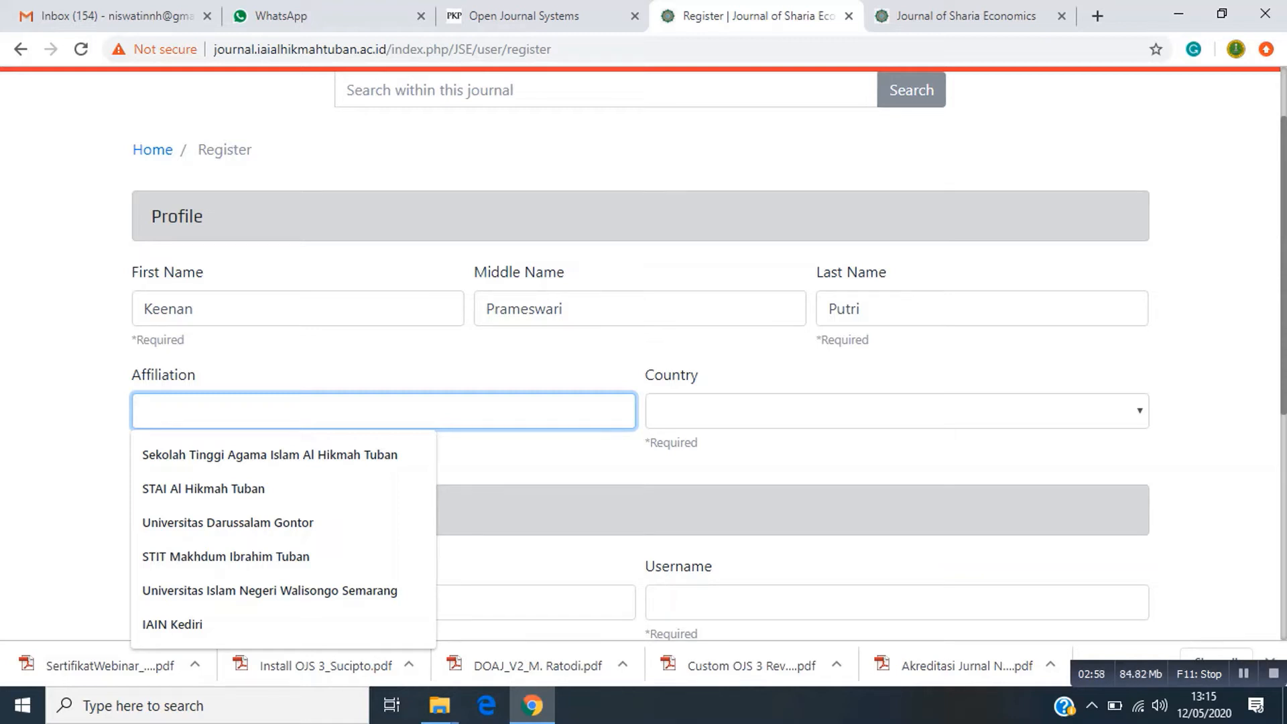
text(In)
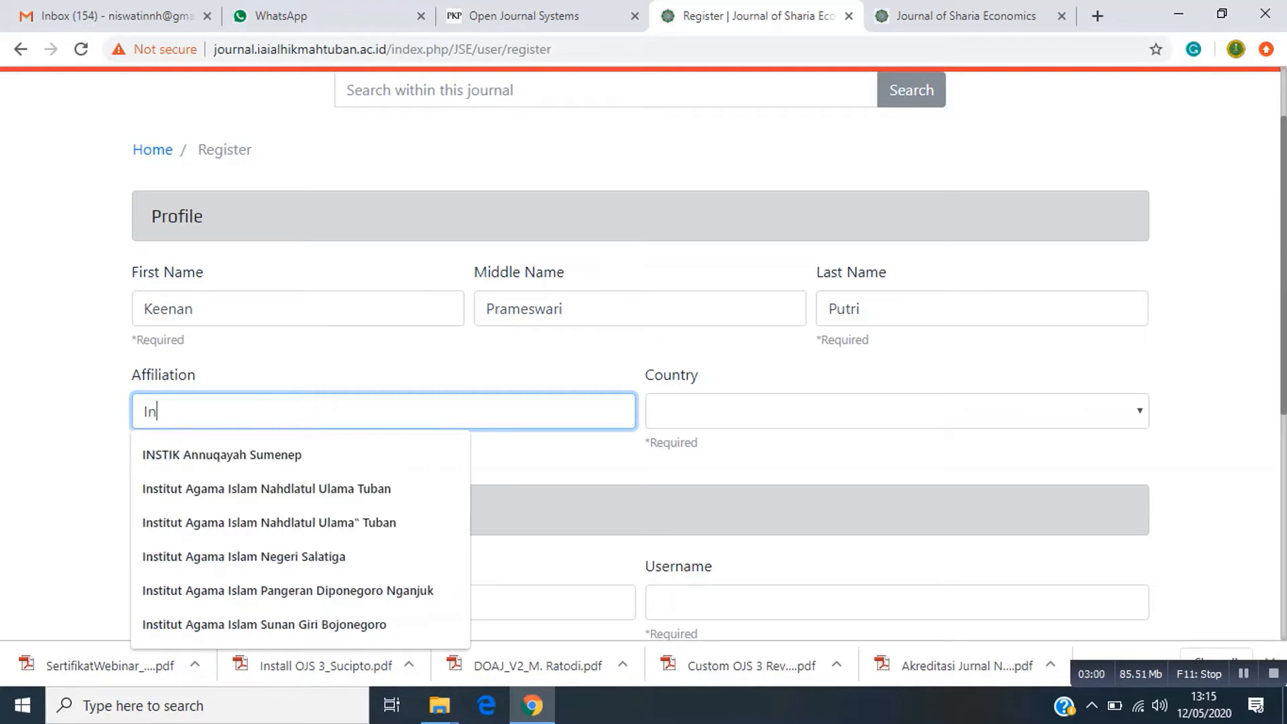
text(stitut A)
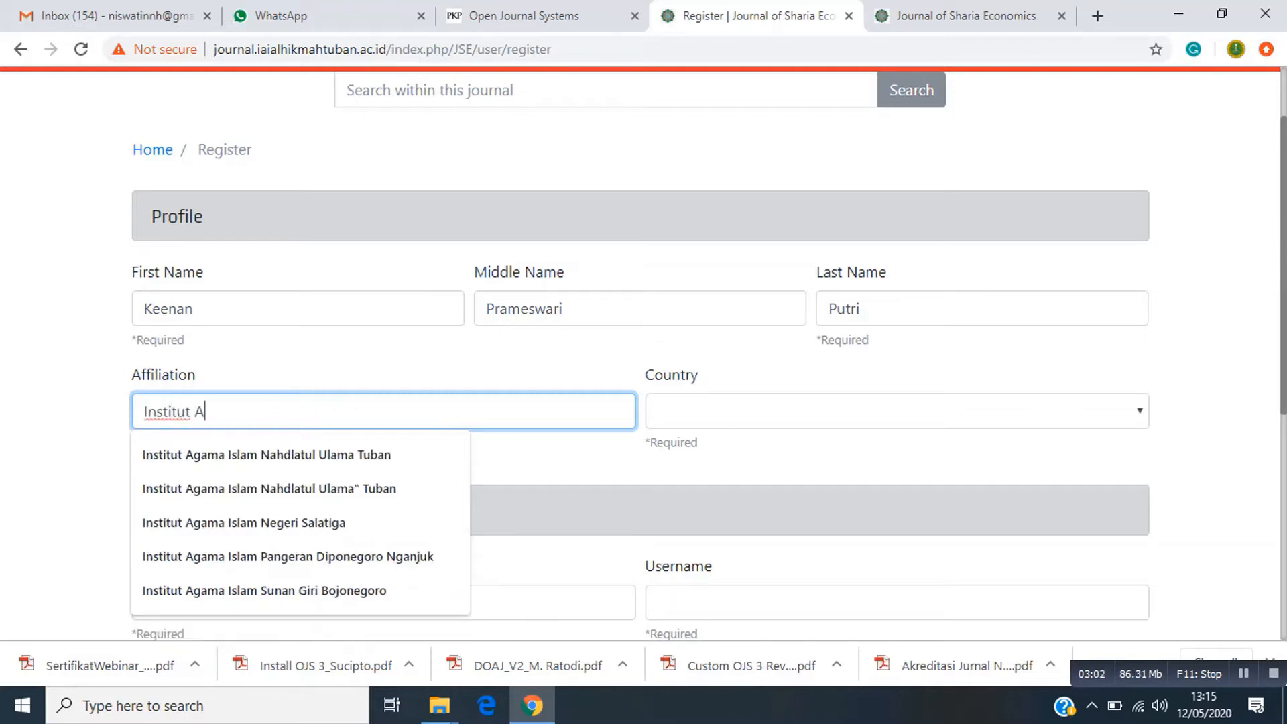
text(gama Islam A)
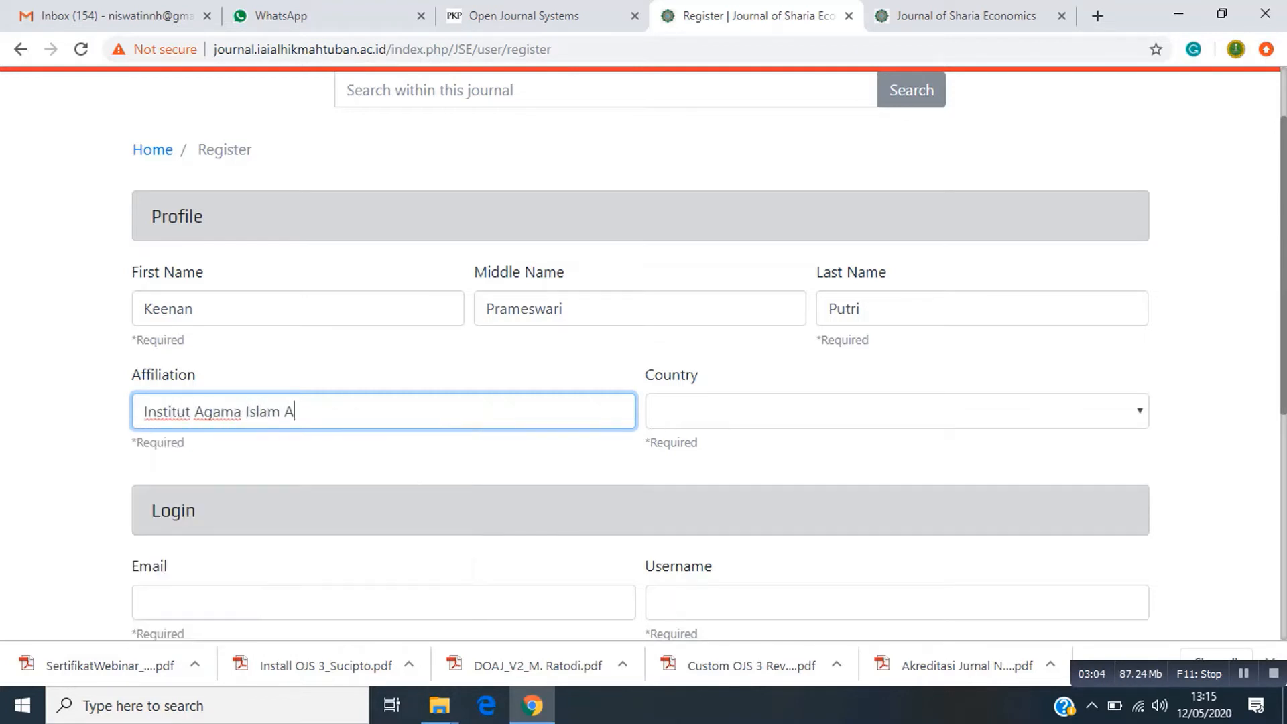
text(l Hikmah Tuban)
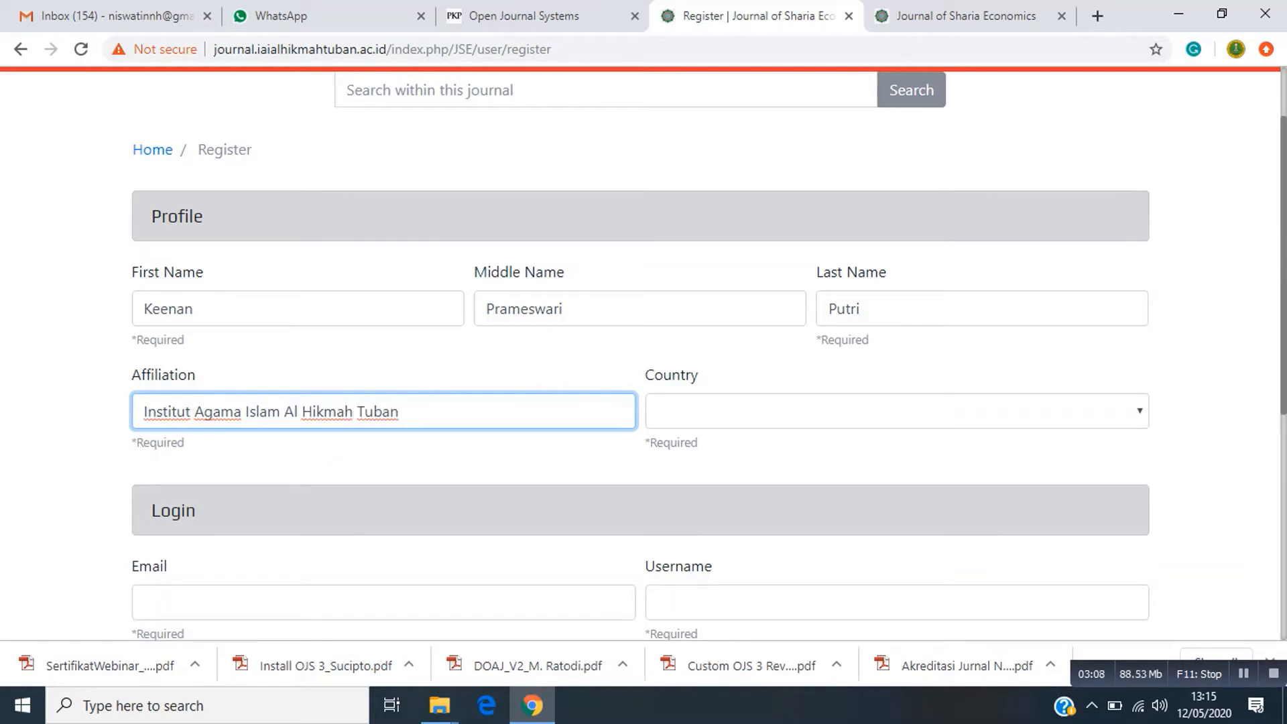
click(751, 411)
scroll(737, 242, down, 15)
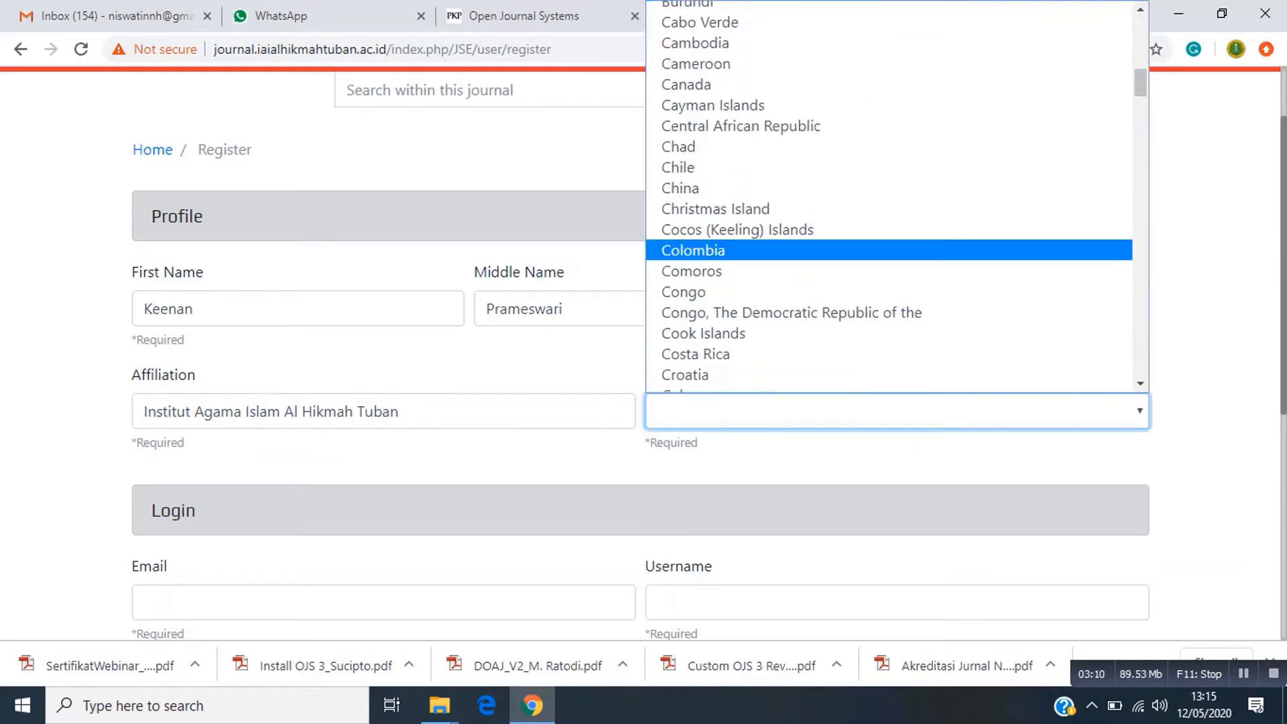
scroll(737, 268, down, 15)
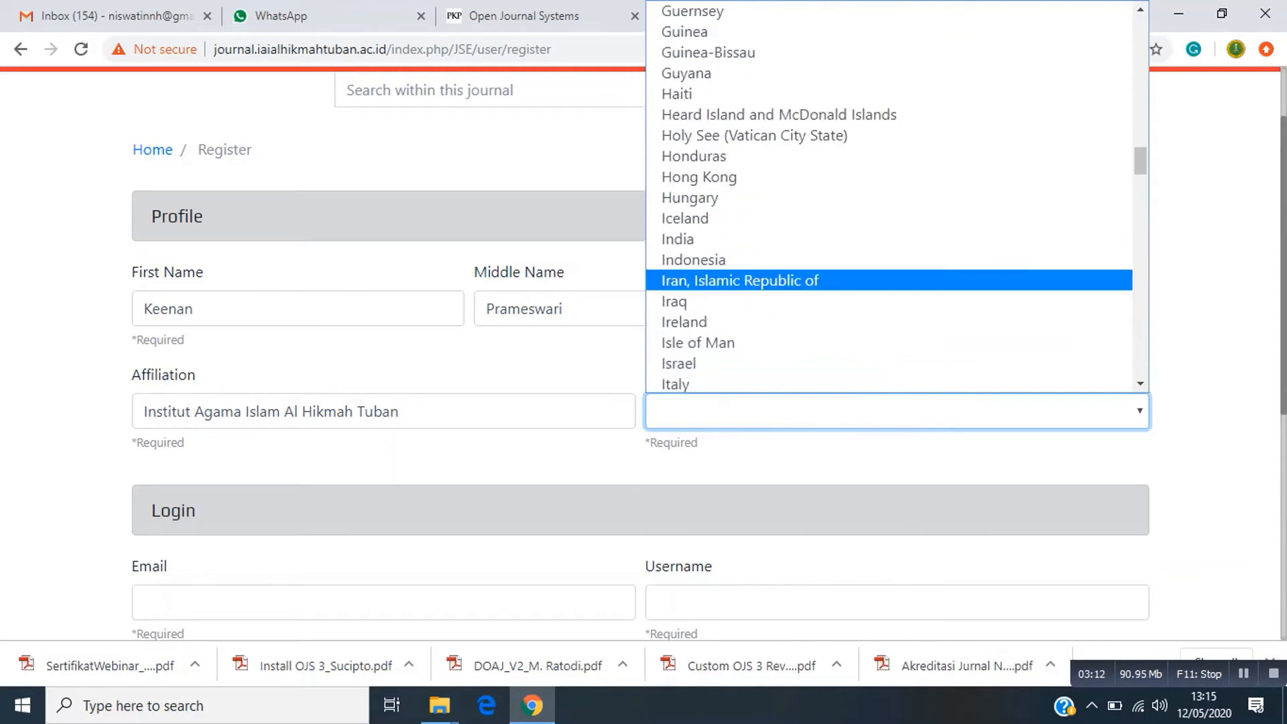
scroll(737, 299, down, 3)
scroll(738, 210, up, 6)
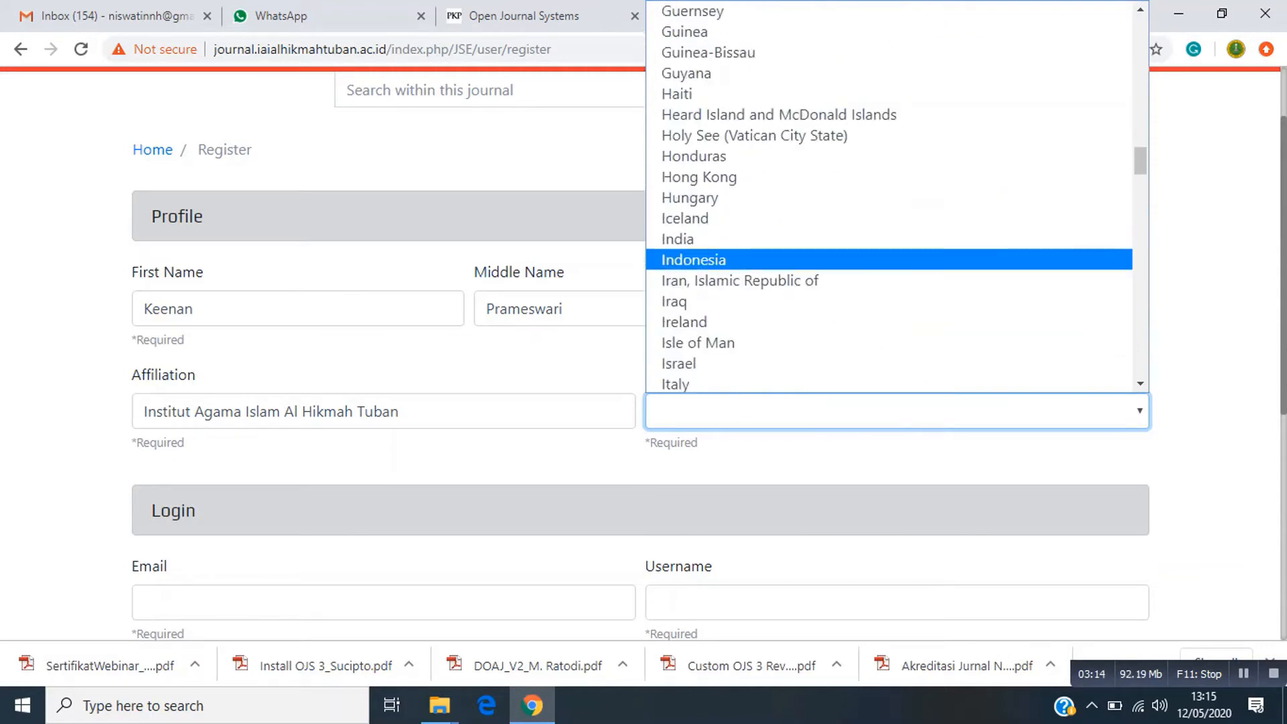
click(738, 255)
scroll(738, 255, down, 3)
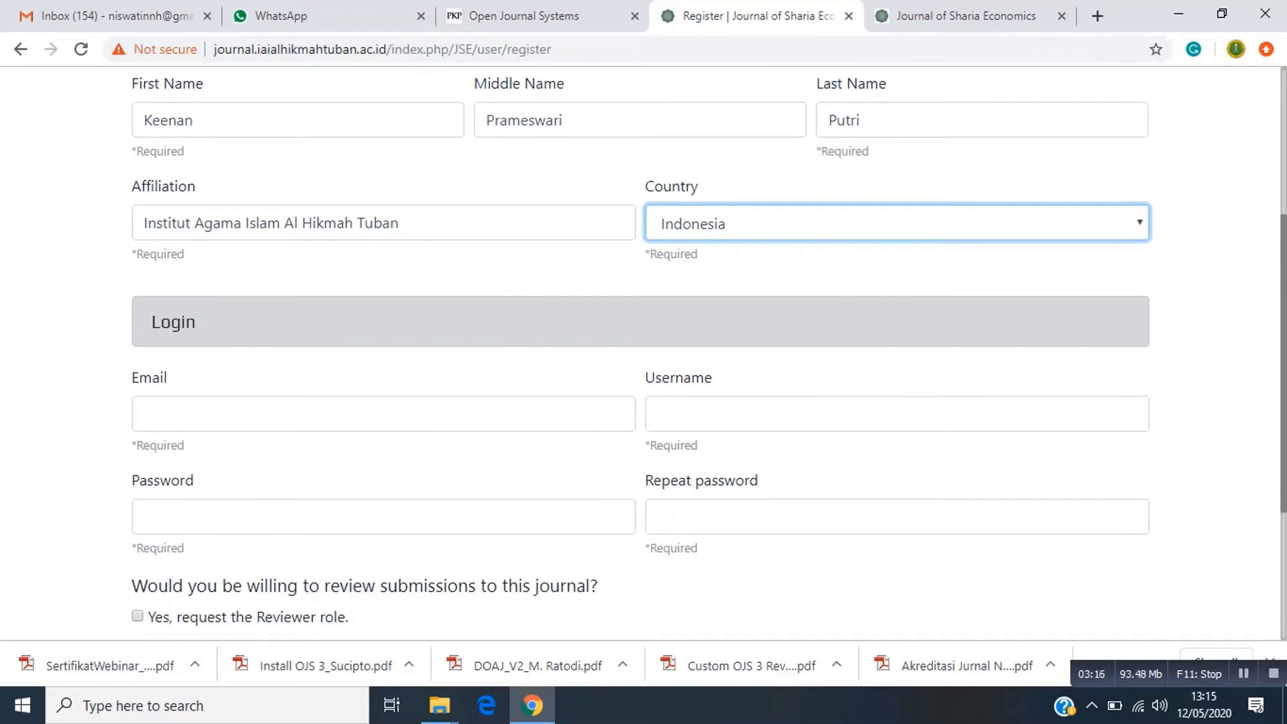
Enter the account e-mail address, a username and the account password in the login section.
click(383, 414)
scroll(383, 413, down, 3)
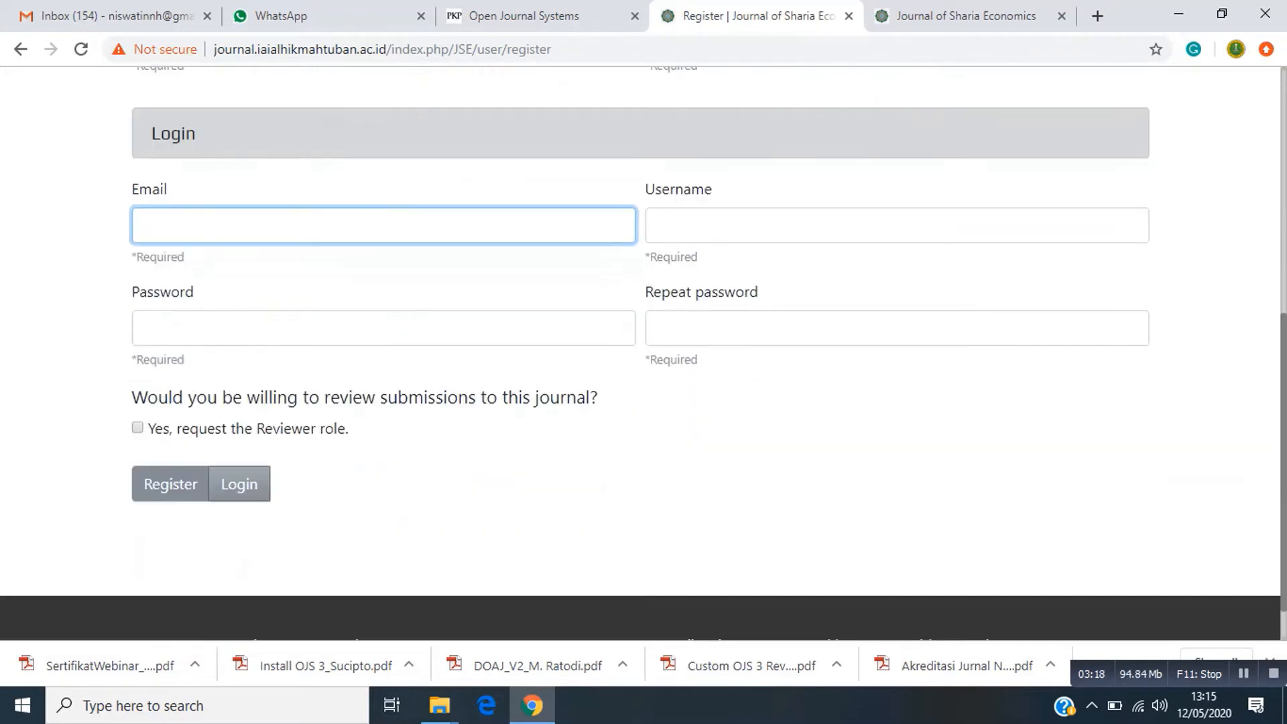
scroll(221, 327, up, 1)
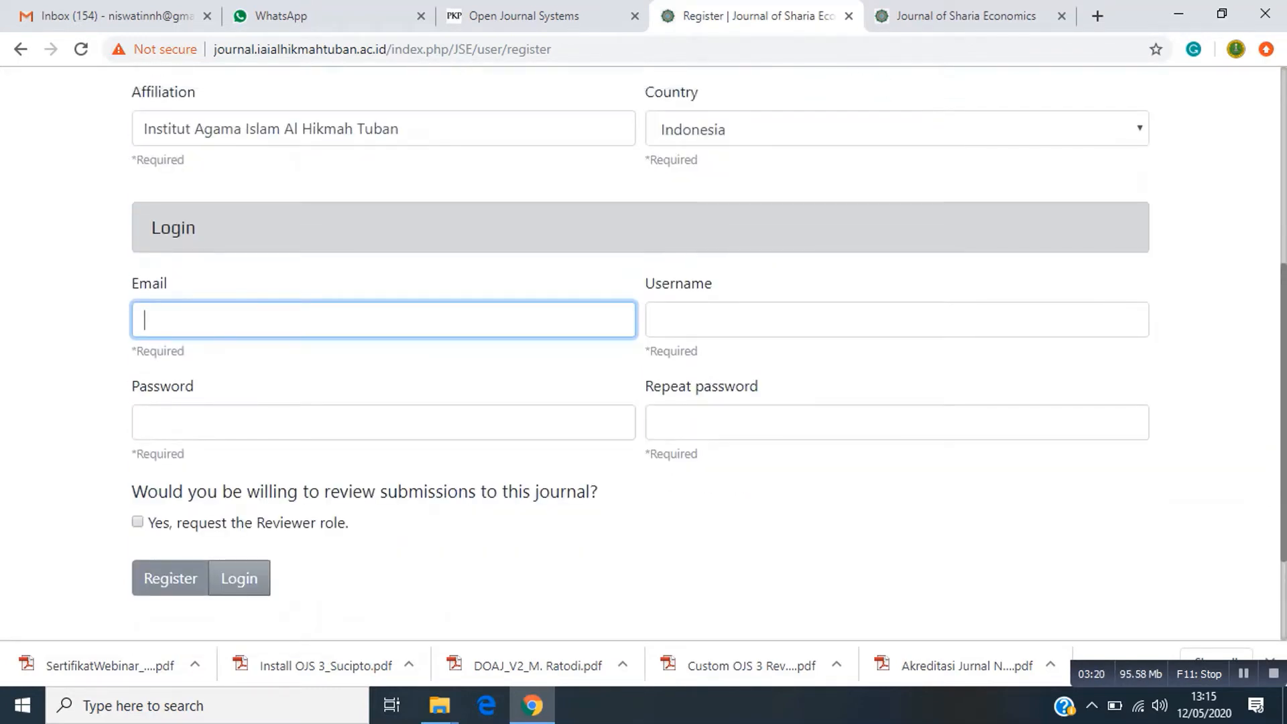
click(221, 328)
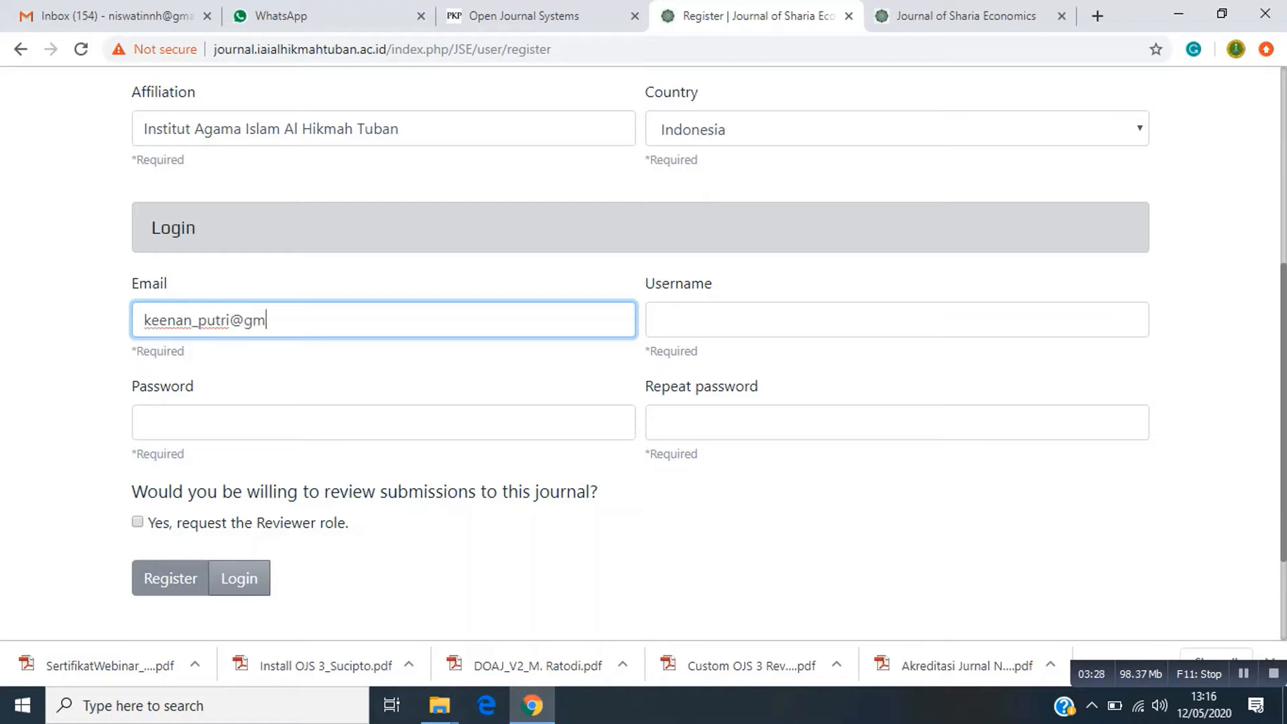
click(658, 320)
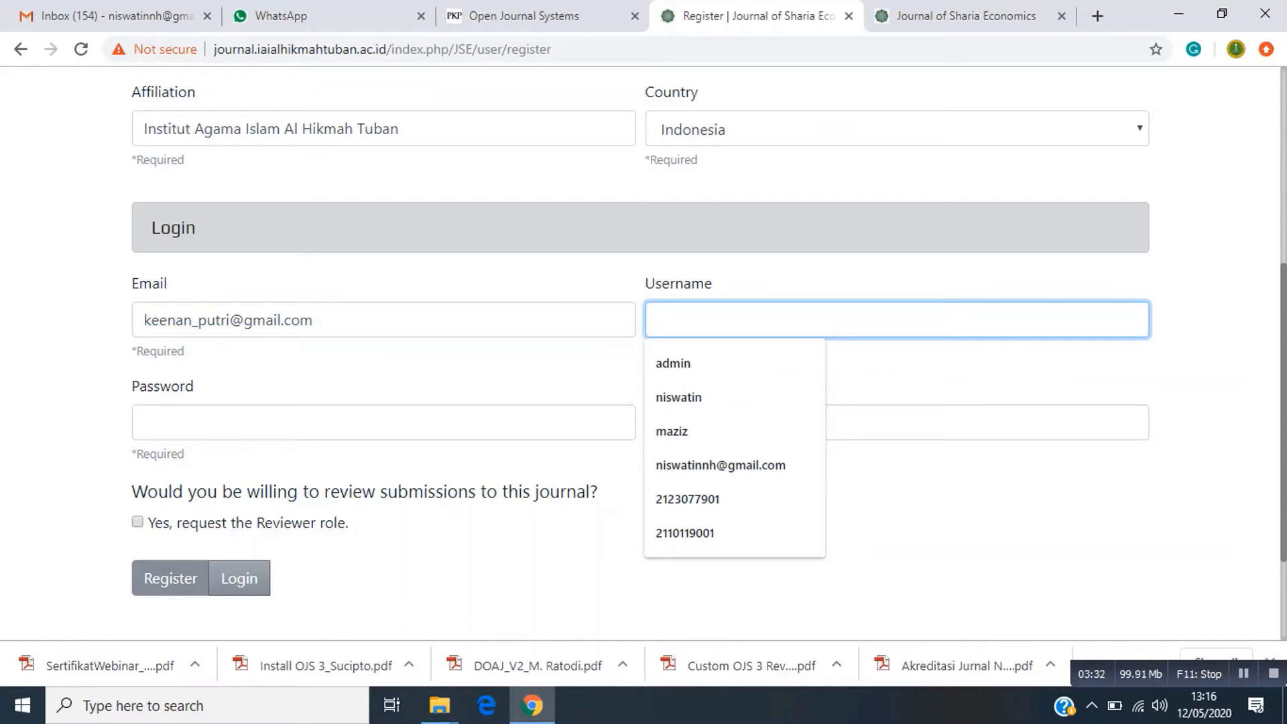
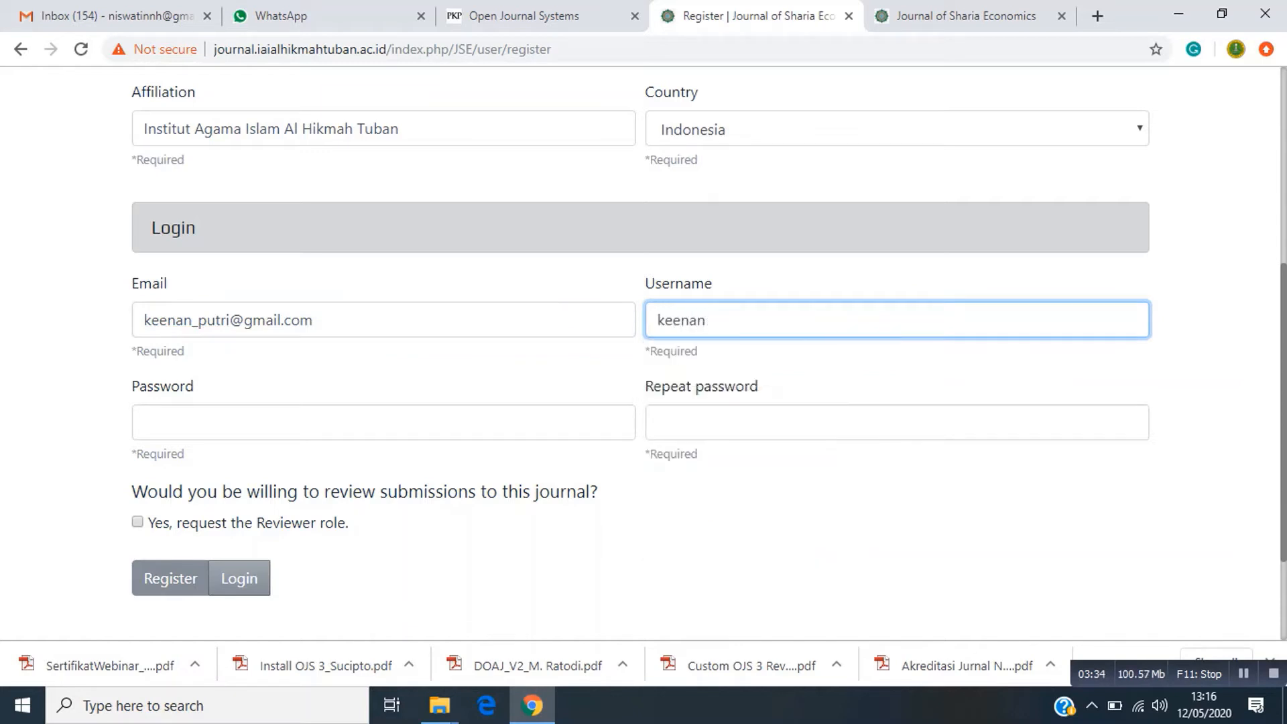
key(Tab)
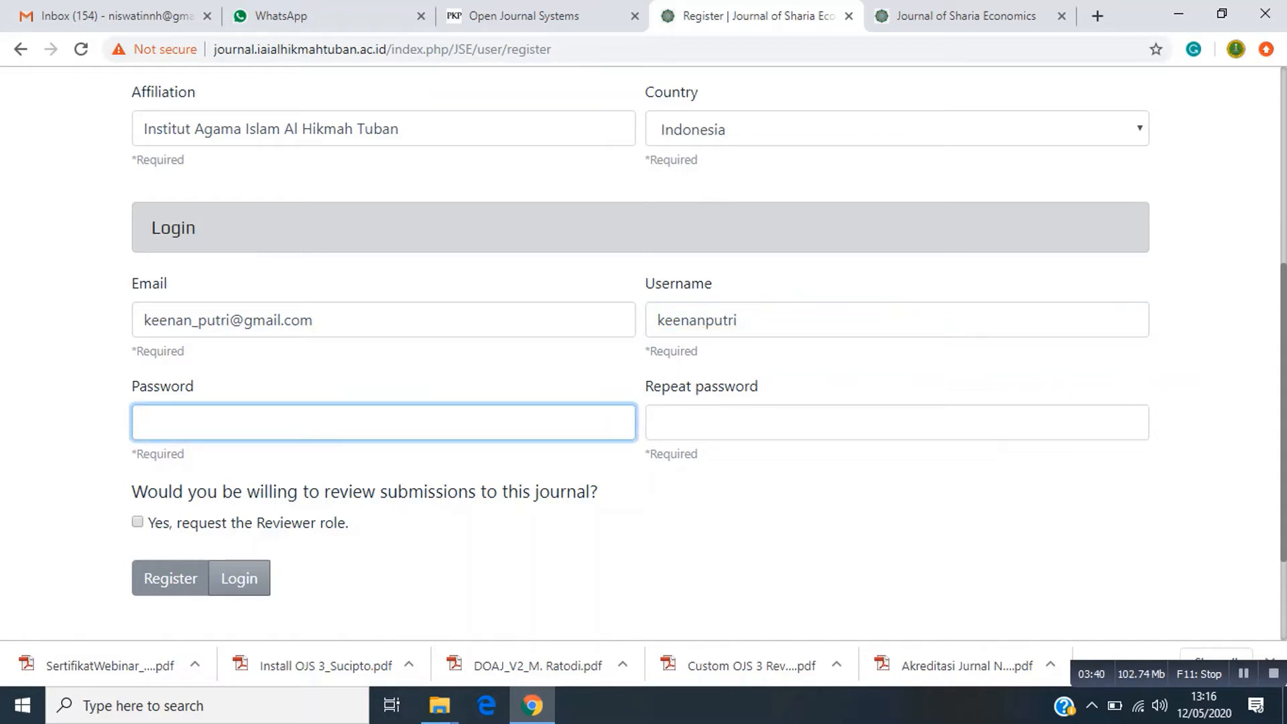
text(123456)
key(Tab)
text(123456)
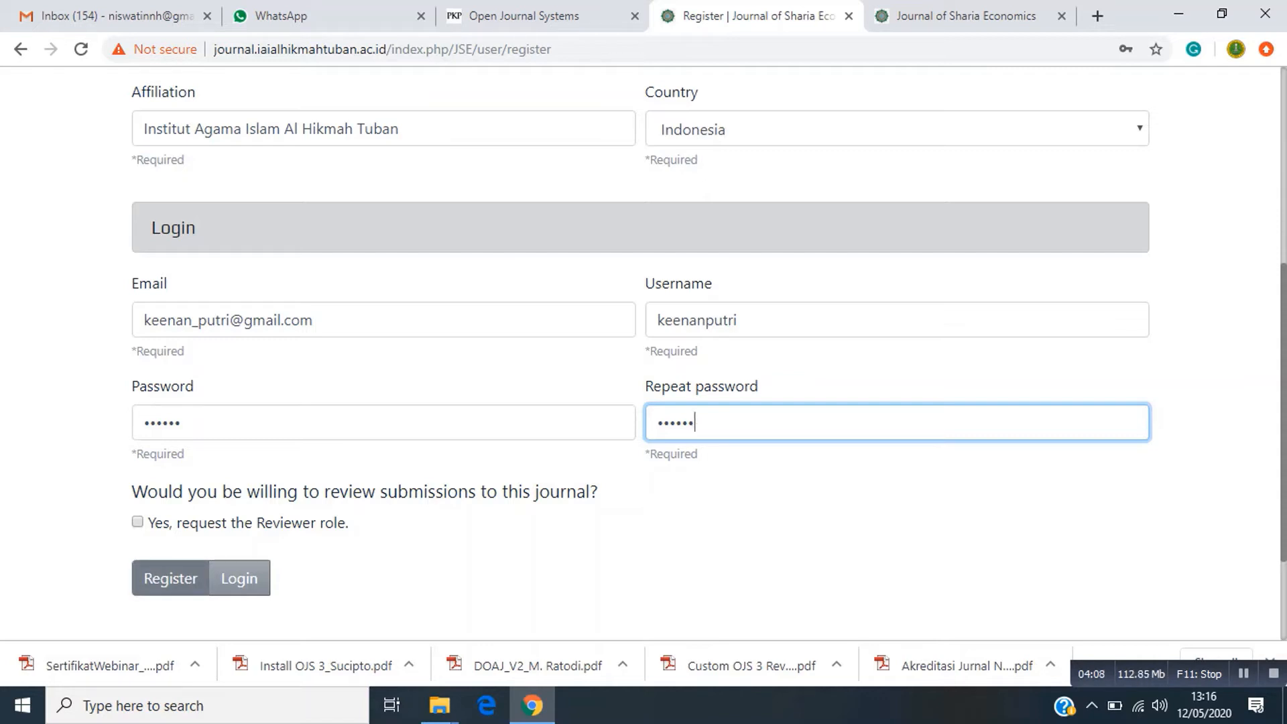
Submit the registration, then start a new submission from the Registration complete page.
click(170, 578)
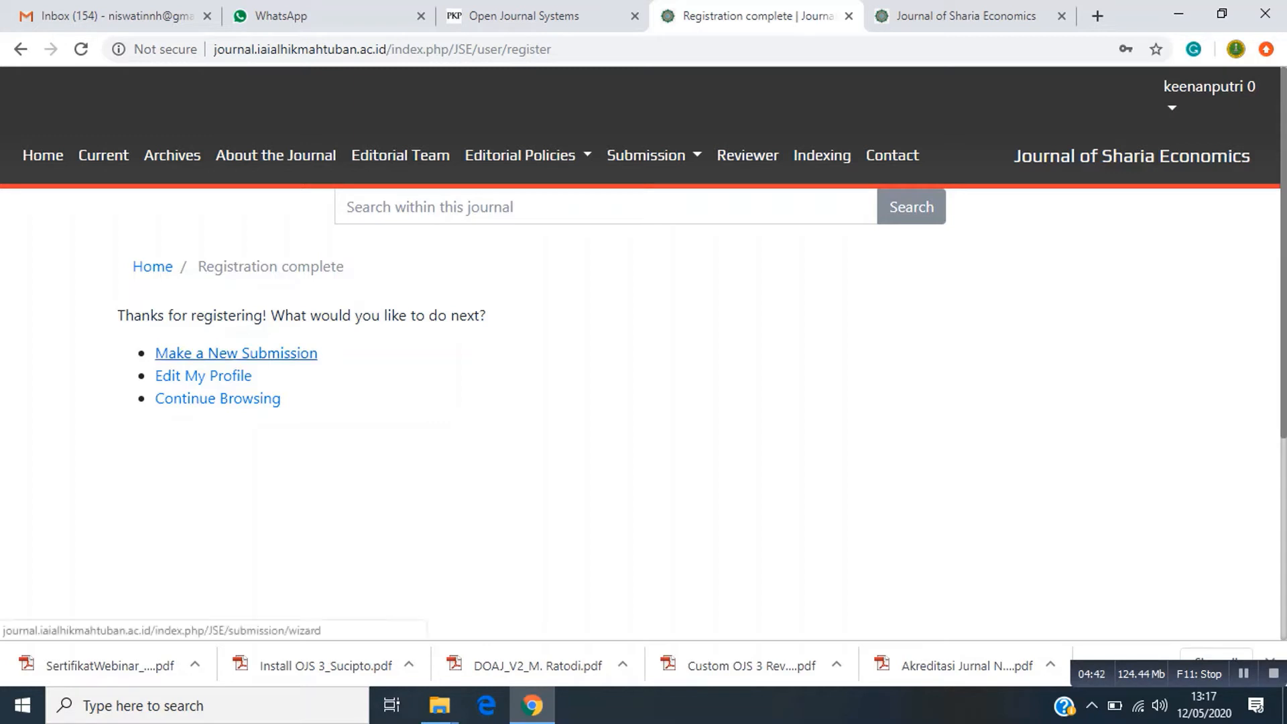
click(236, 353)
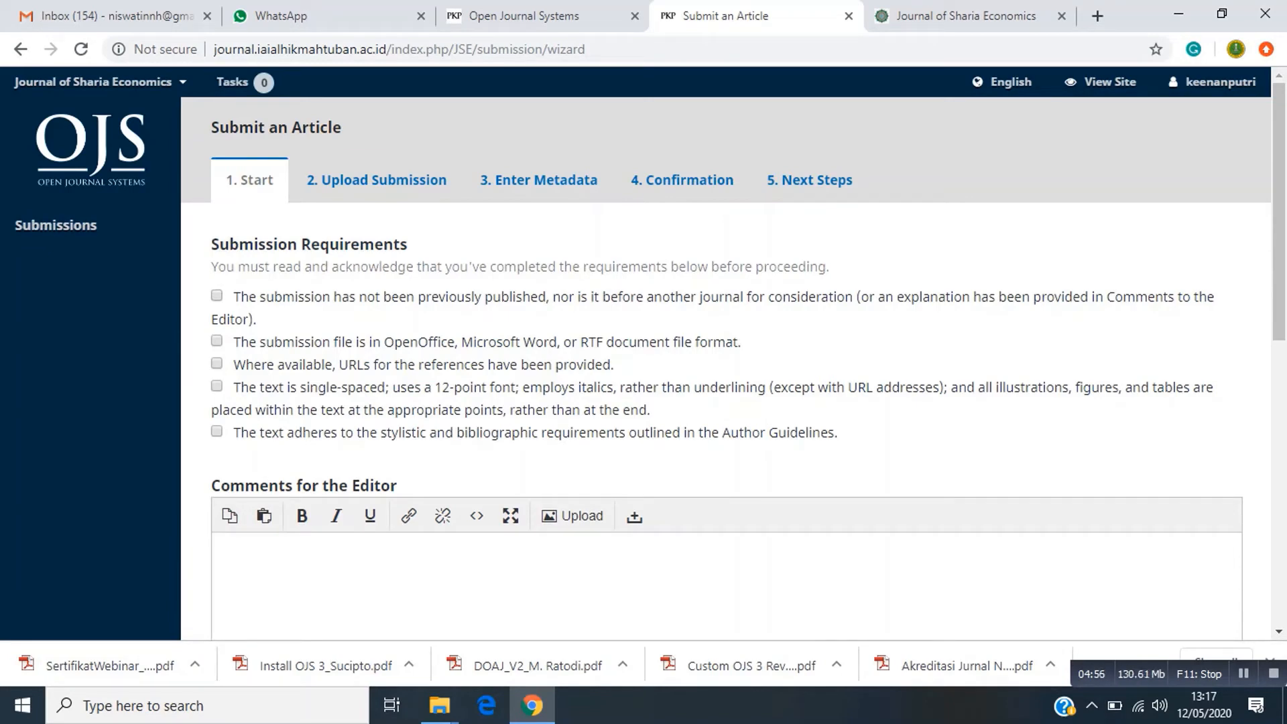
Tick all five Submission Requirements checkboxes and save the Start step.
click(216, 295)
click(217, 341)
click(216, 364)
click(216, 386)
click(217, 431)
scroll(216, 431, down, 3)
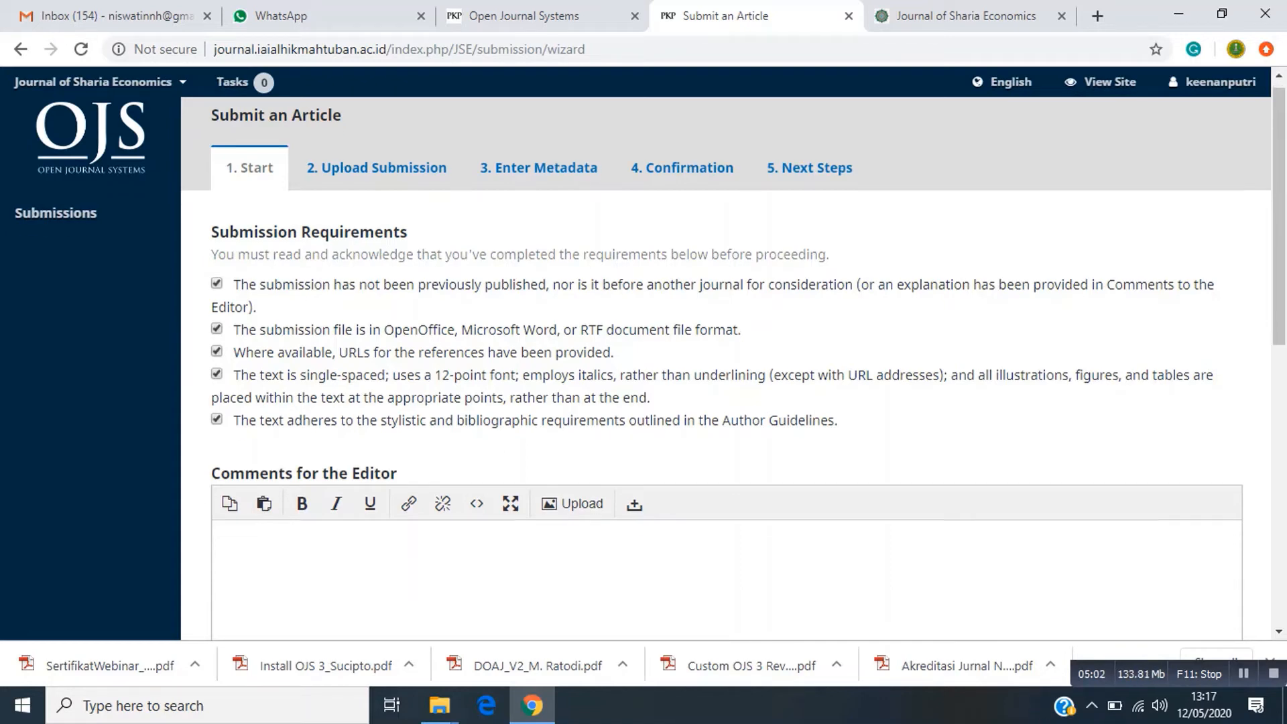
scroll(728, 369, down, 3)
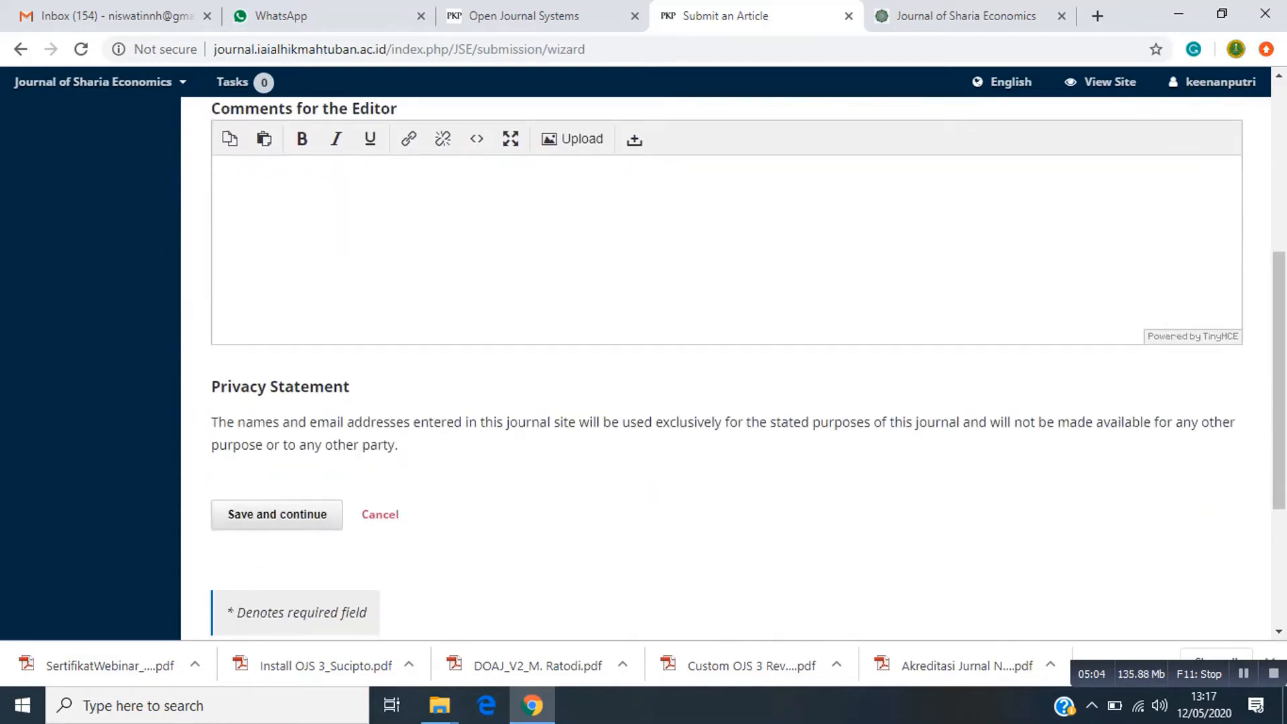
click(277, 514)
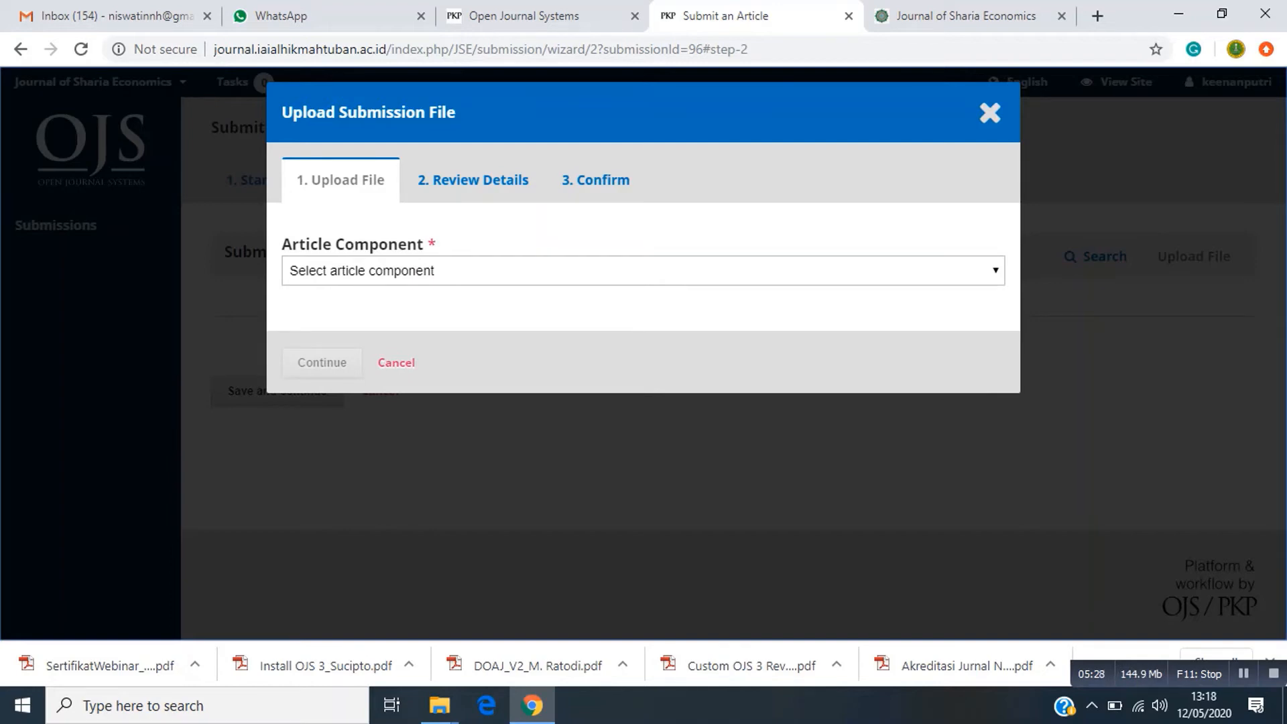
Choose Article Text as the article component.
click(643, 271)
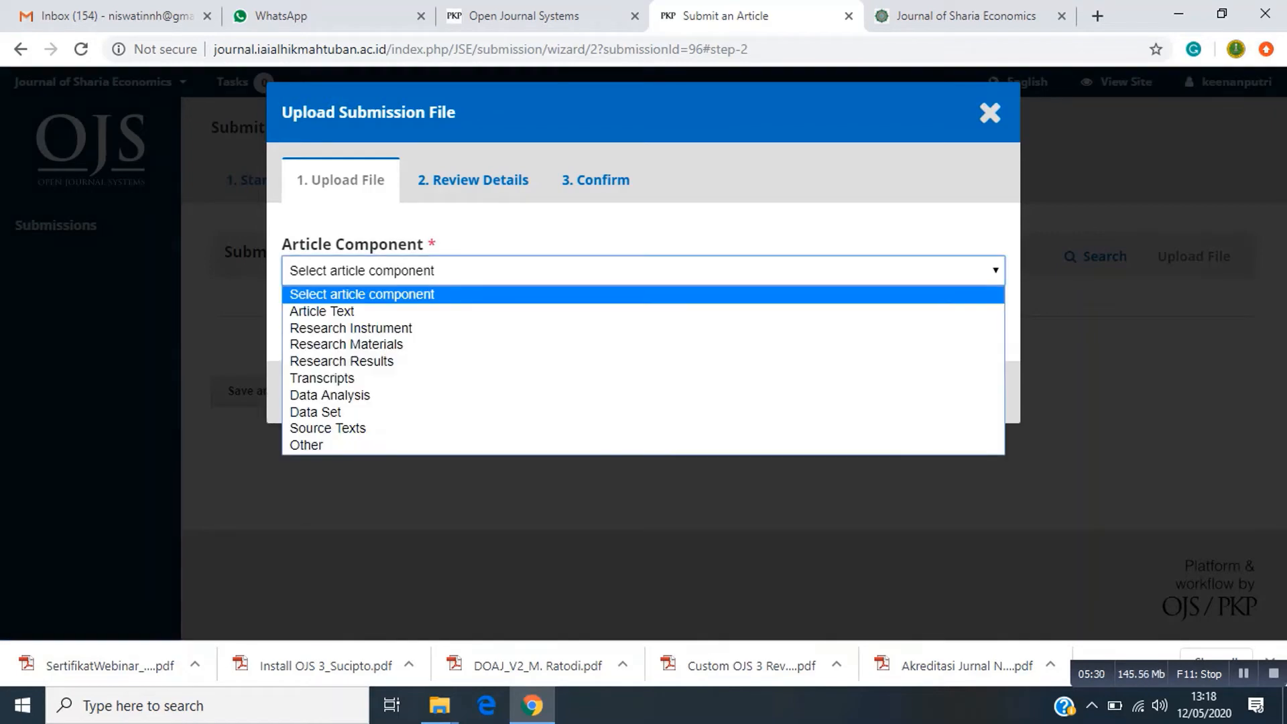
key(Down)
key(Return)
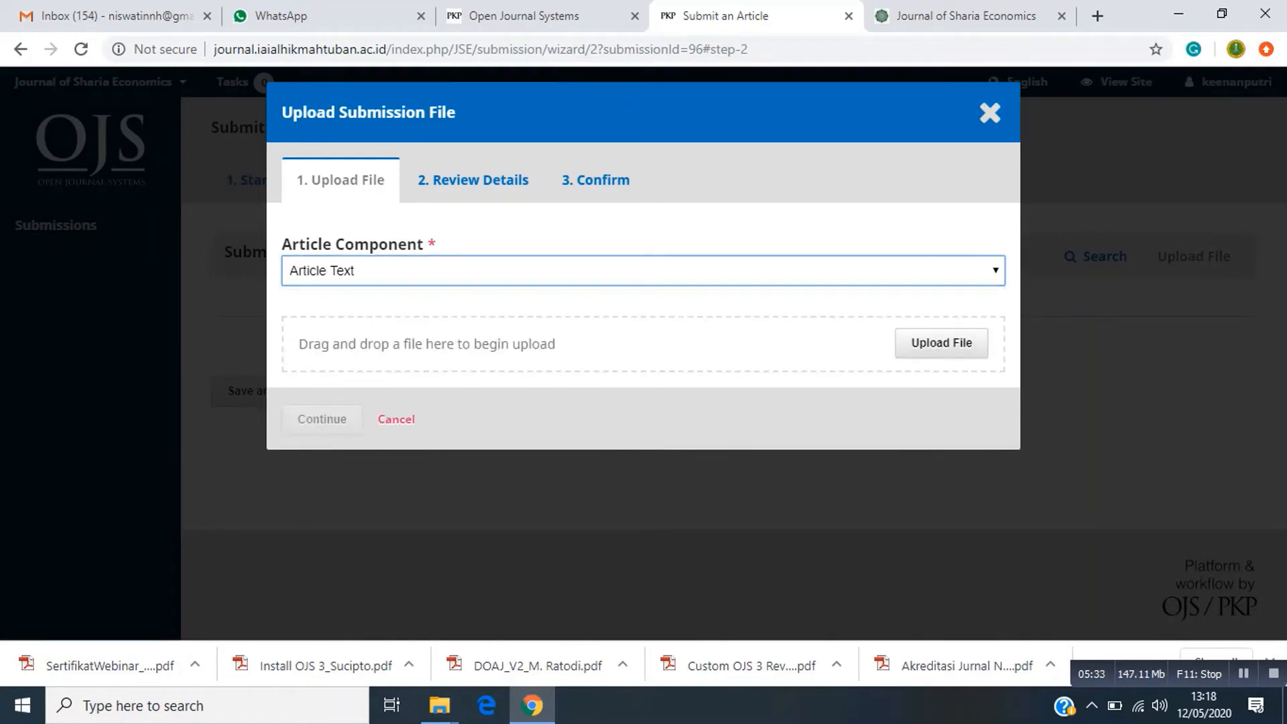
key(Tab)
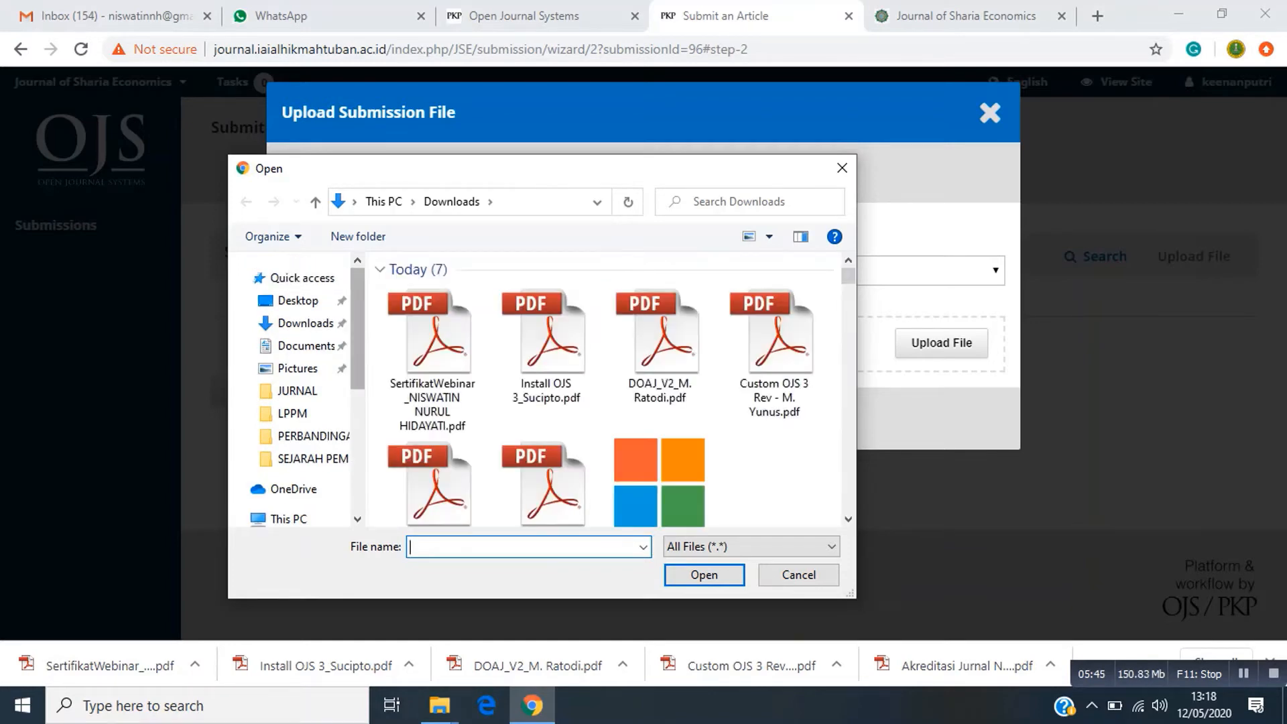
Upload MODIFYING THE TRADITIONAL GAMES.docx from E:\JURNAL as the manuscript file.
scroll(295, 402, down, 4)
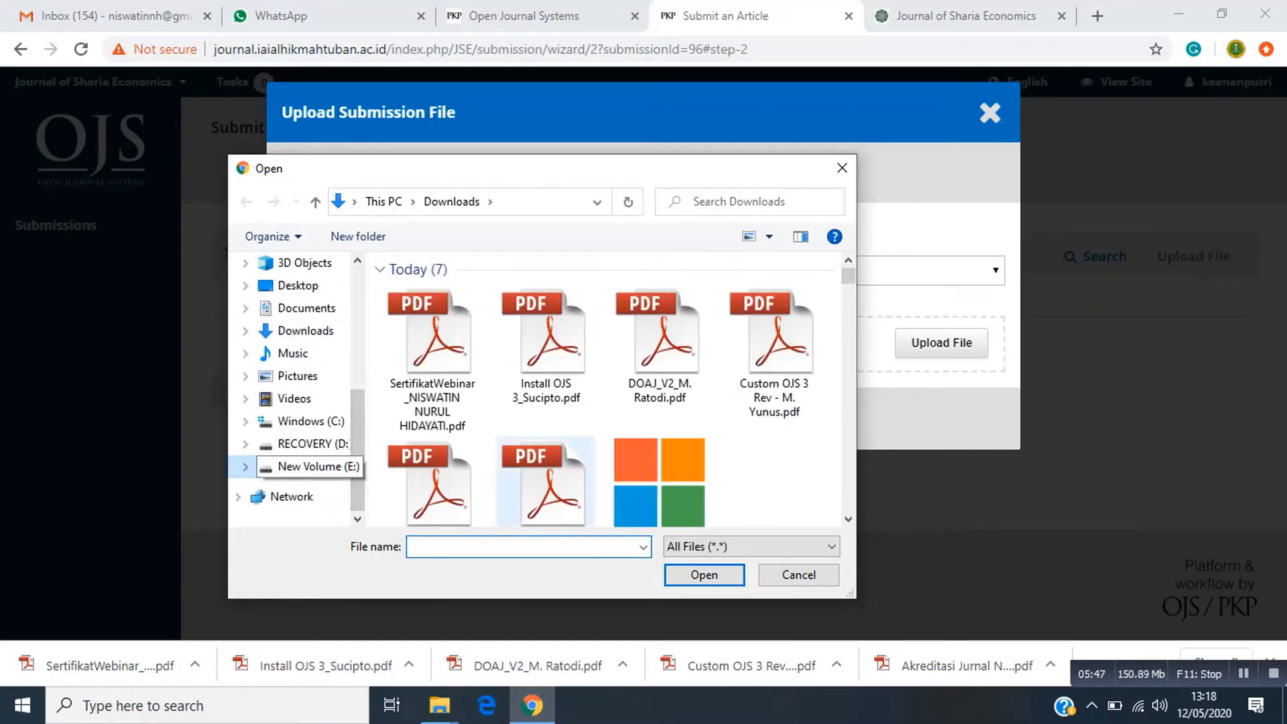
click(308, 466)
scroll(577, 375, down, 3)
scroll(576, 368, up, 2)
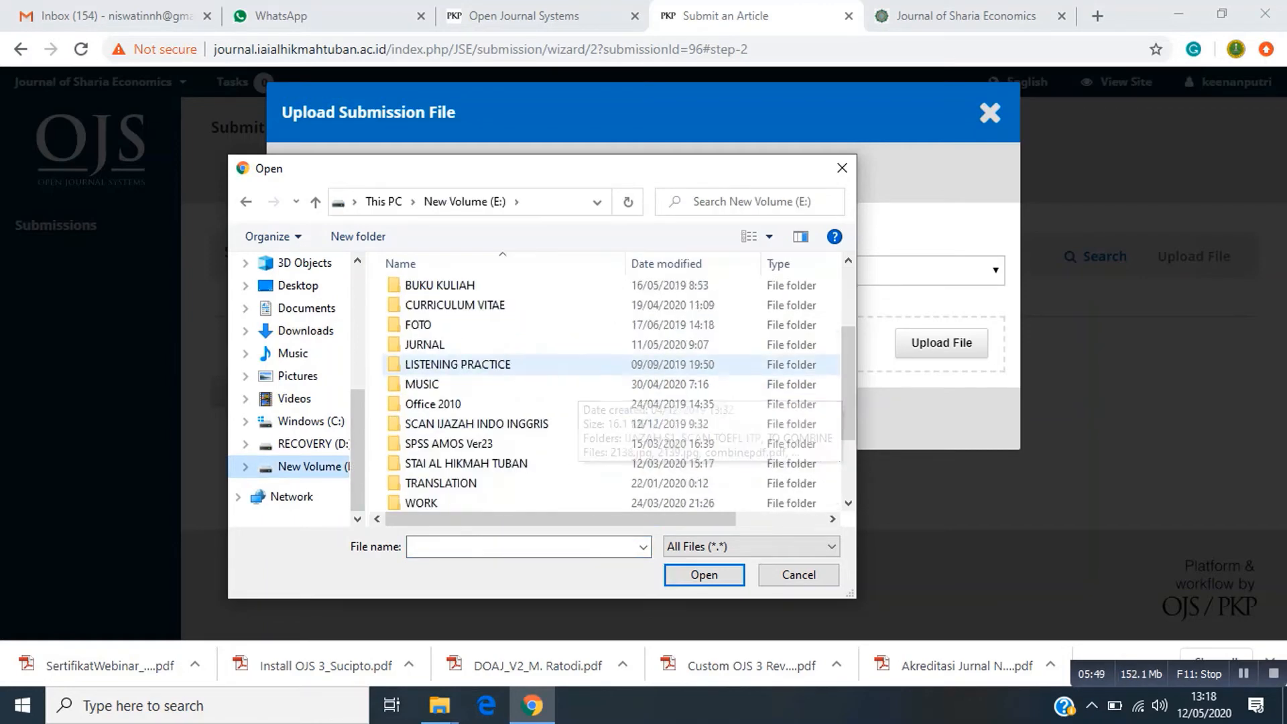
double_click(470, 344)
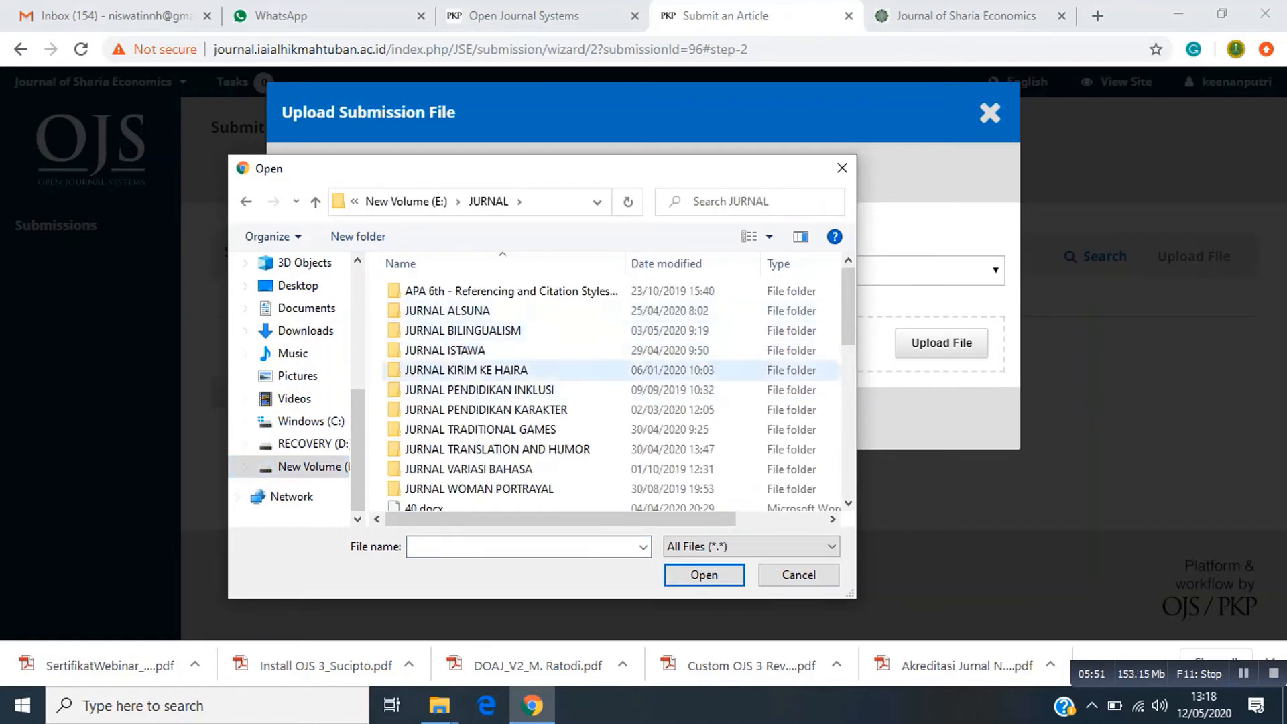
scroll(469, 370, down, 4)
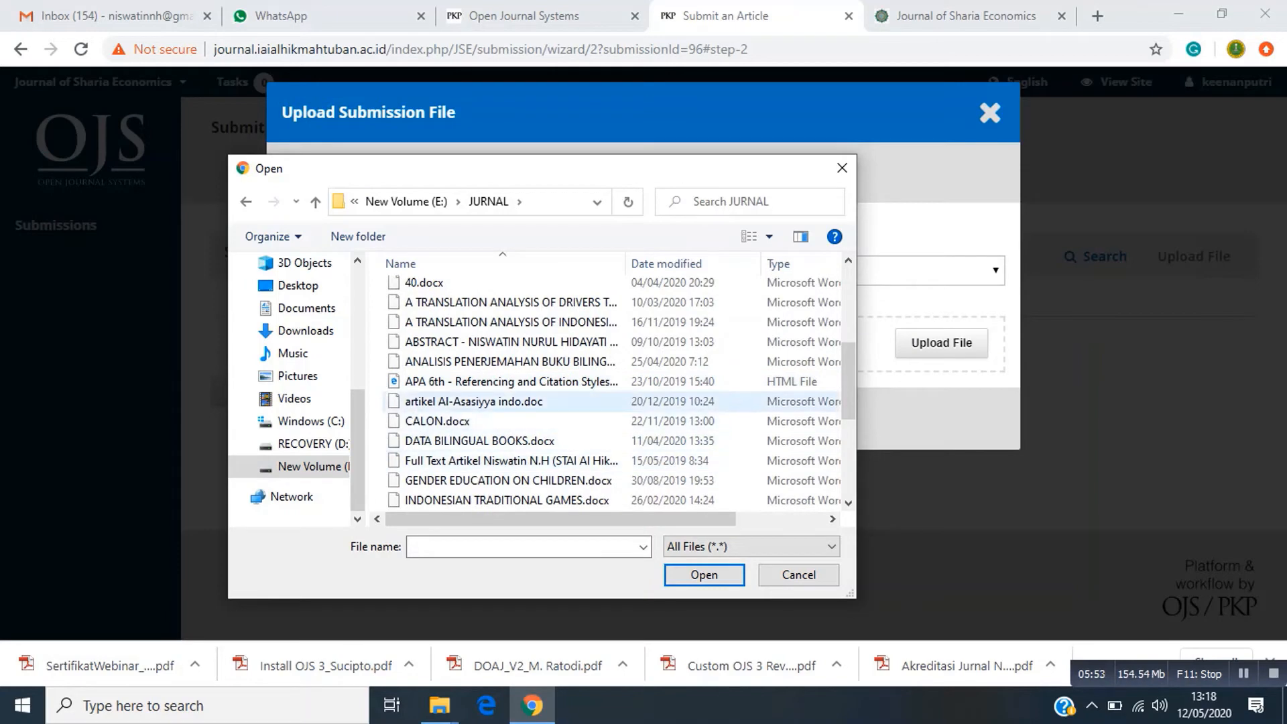
scroll(603, 395, down, 2)
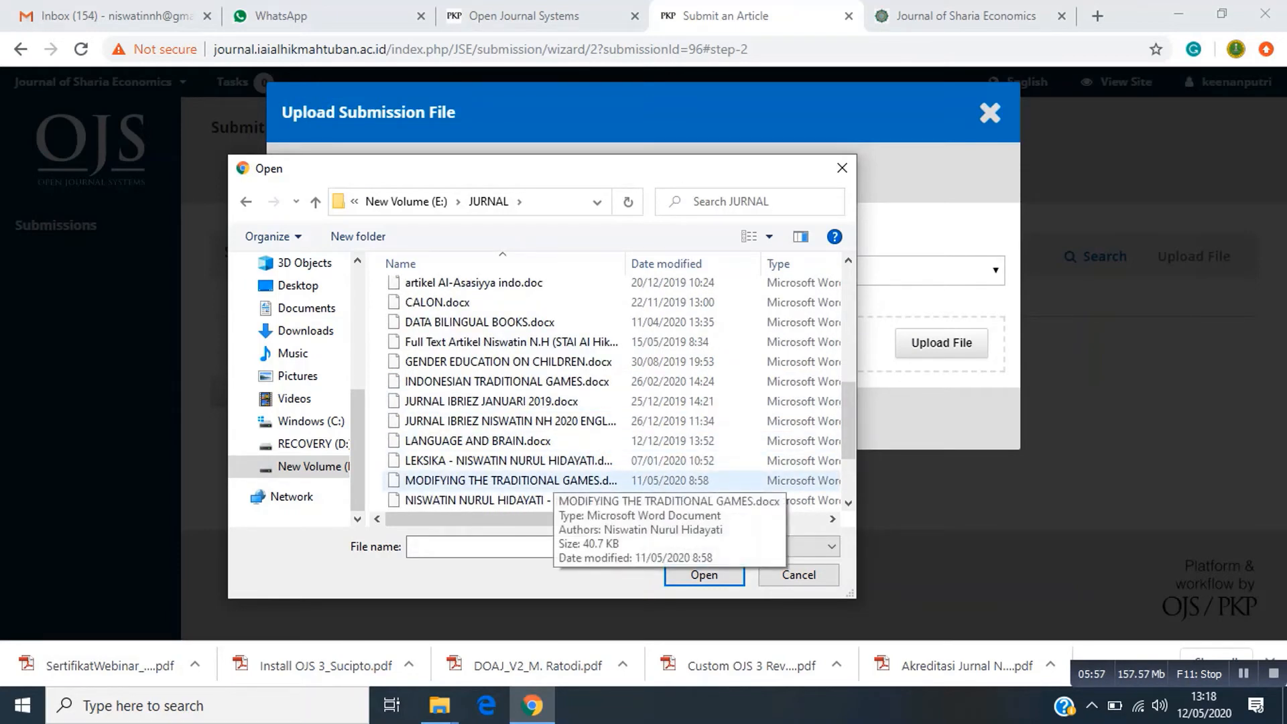
click(553, 480)
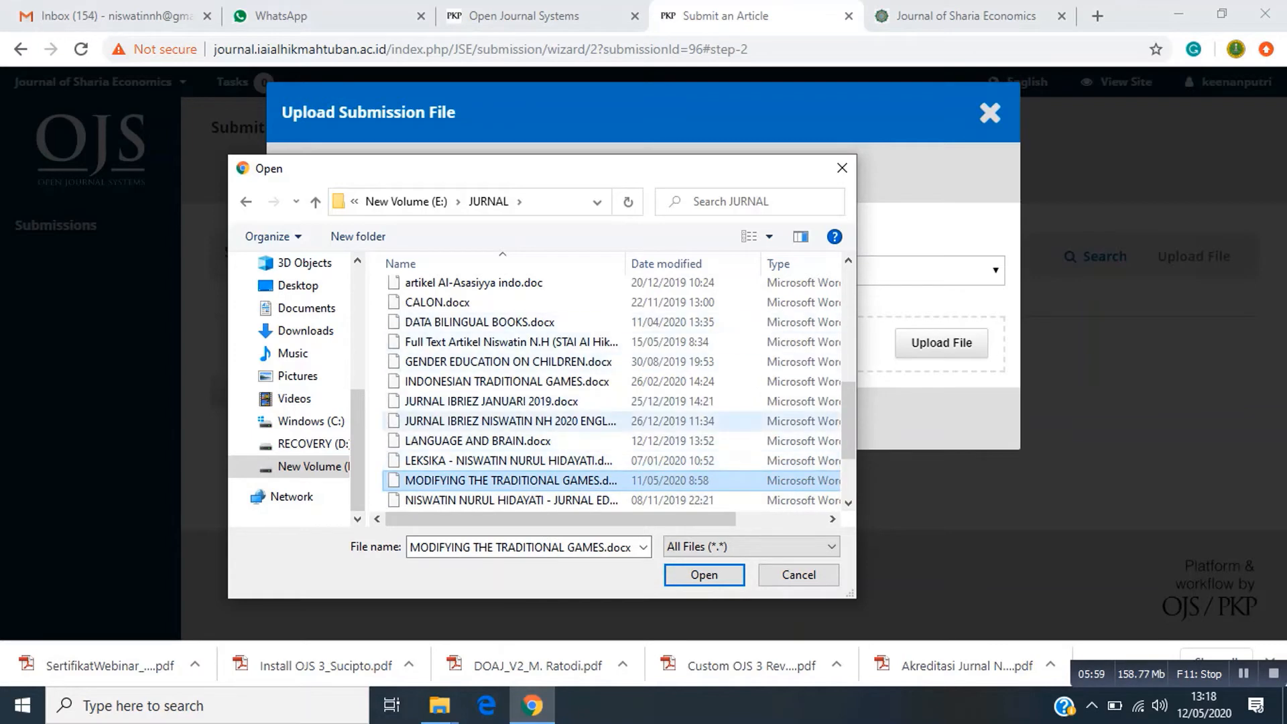
scroll(609, 392, down, 1)
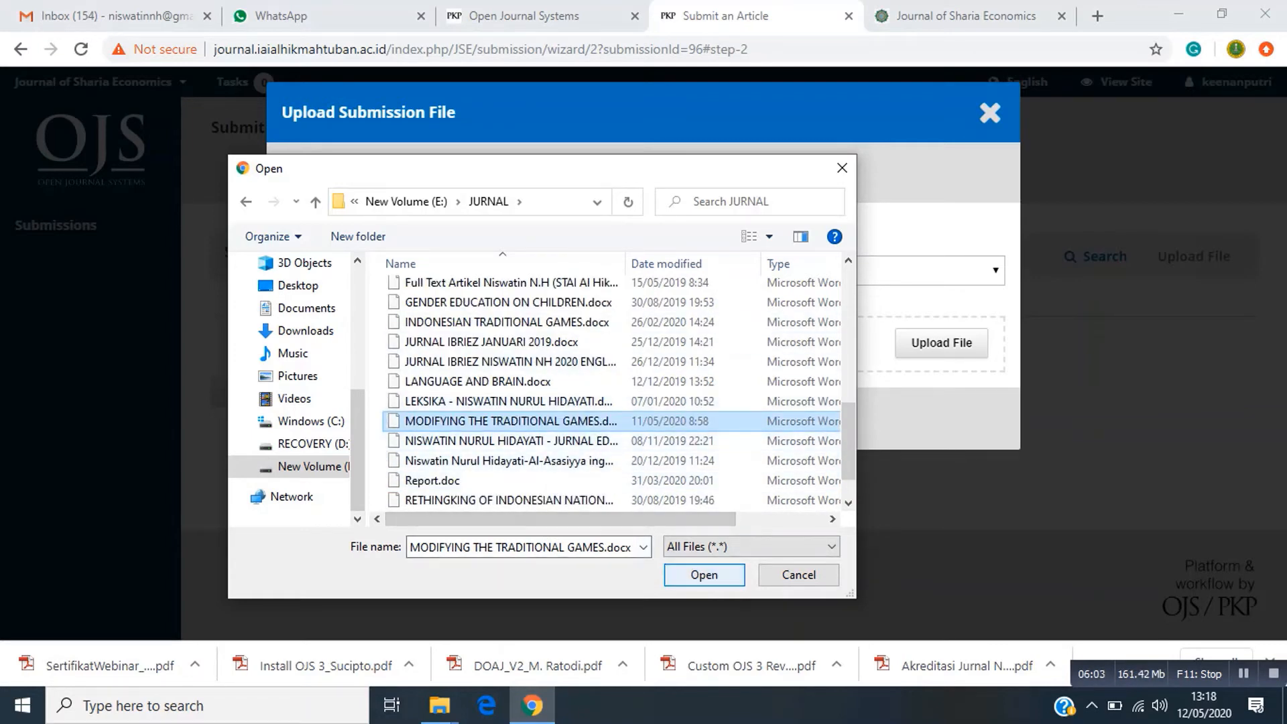
click(704, 575)
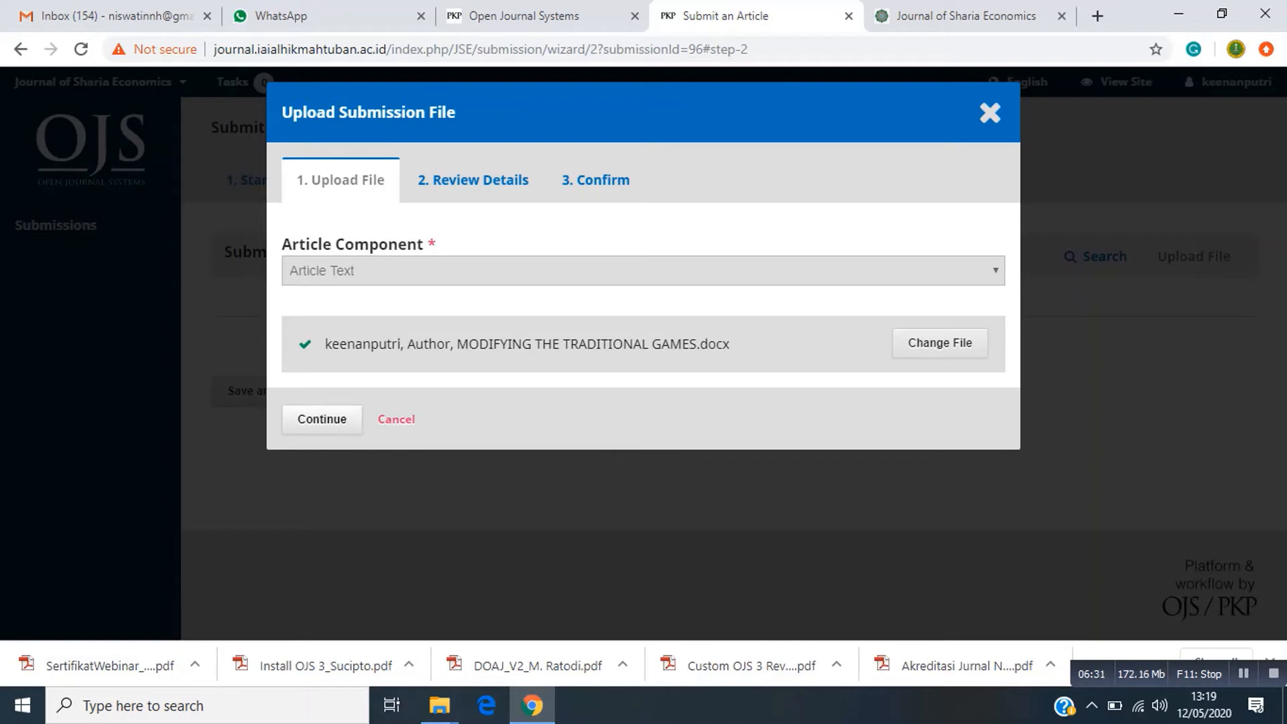
Confirm the uploaded file through Continue, Continue and Complete, then save to reach Enter Metadata.
click(322, 419)
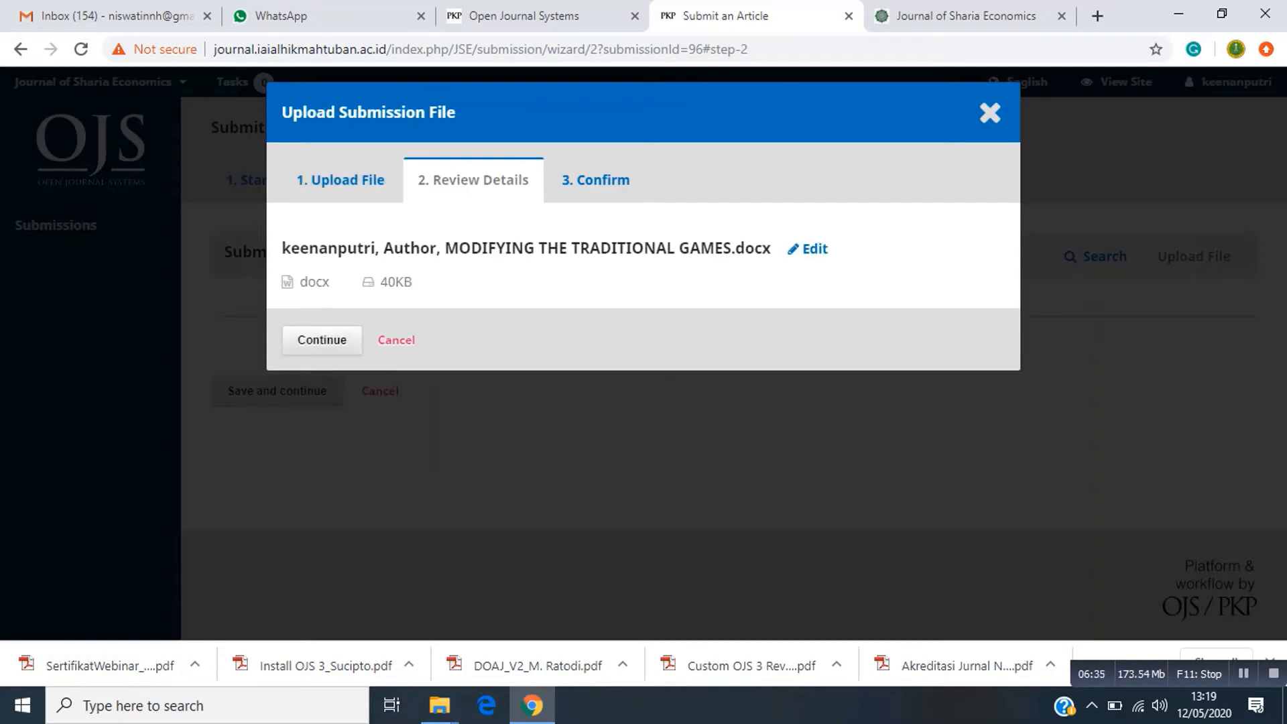
click(321, 340)
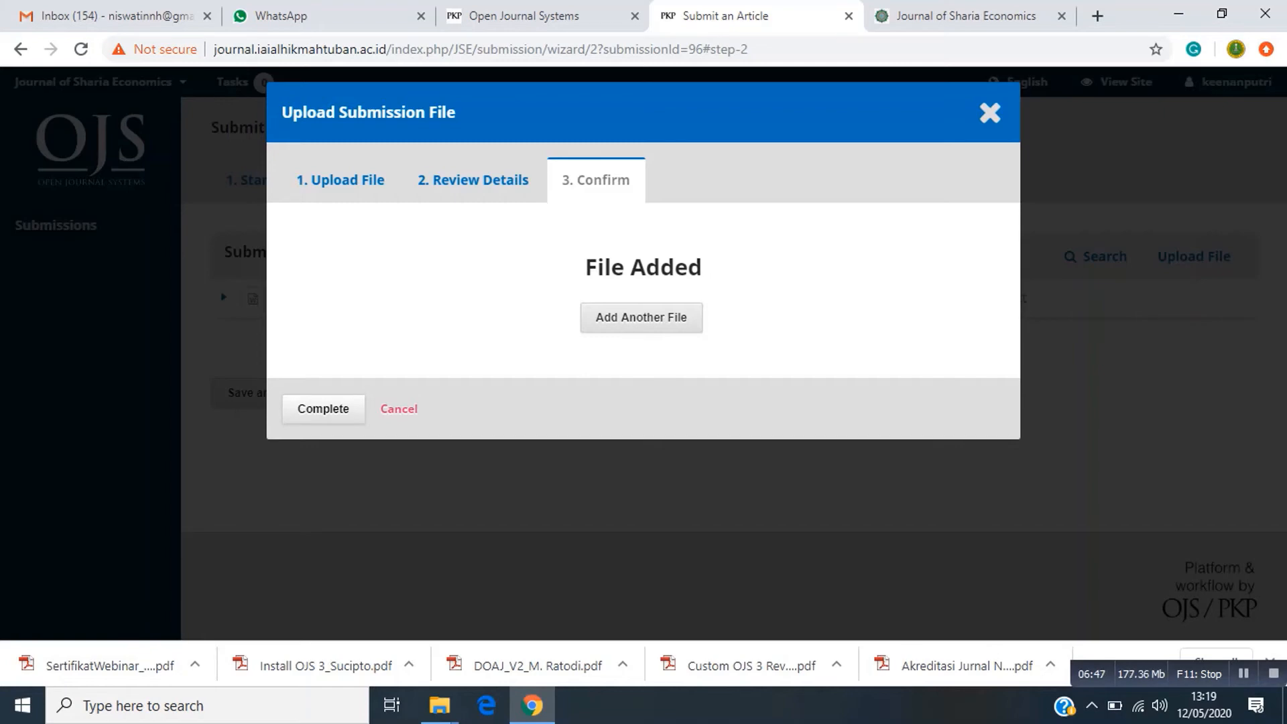
click(323, 408)
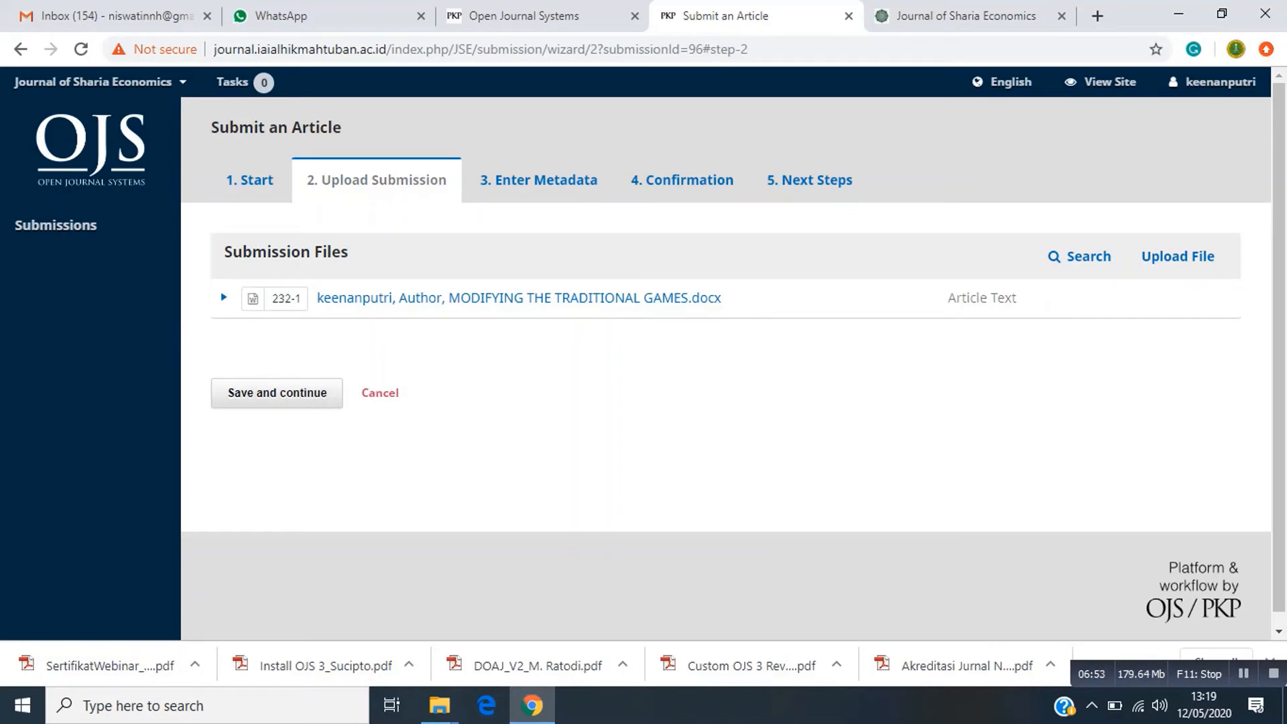
click(277, 394)
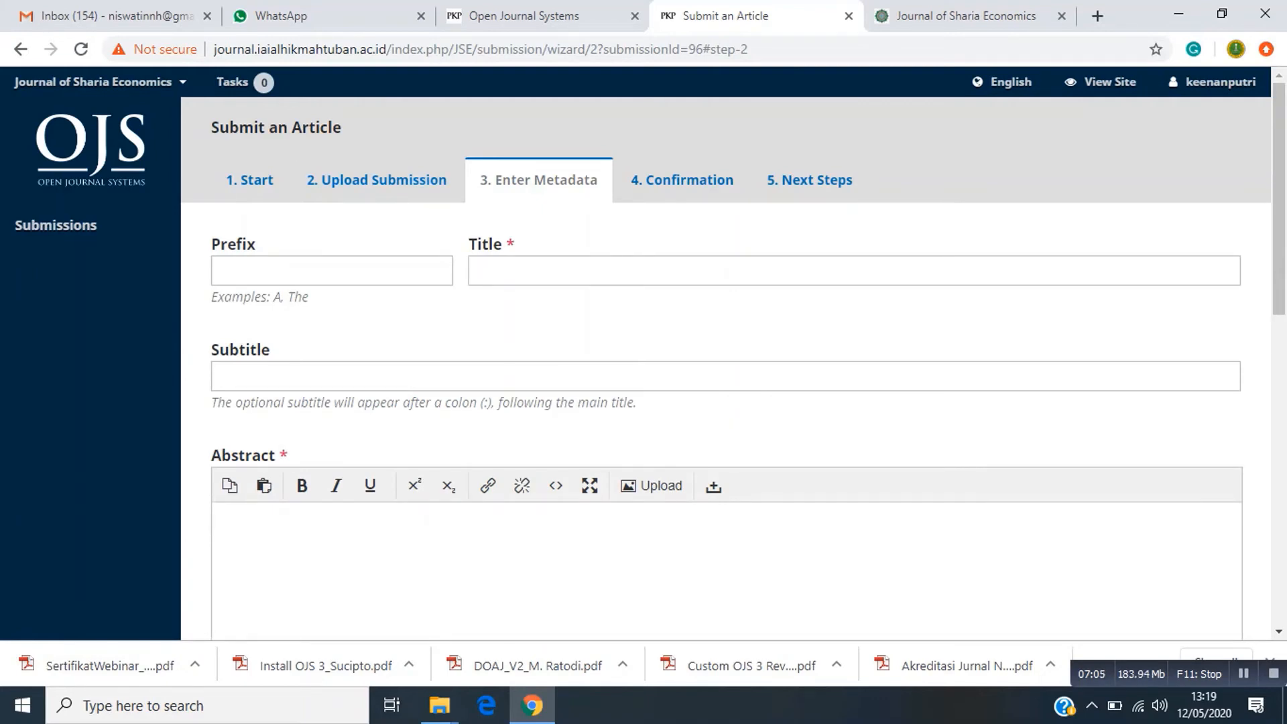
Enter the title 'Perkembangan Perbankan Syariah di Indonesia' and move down past the abstract editor.
click(670, 271)
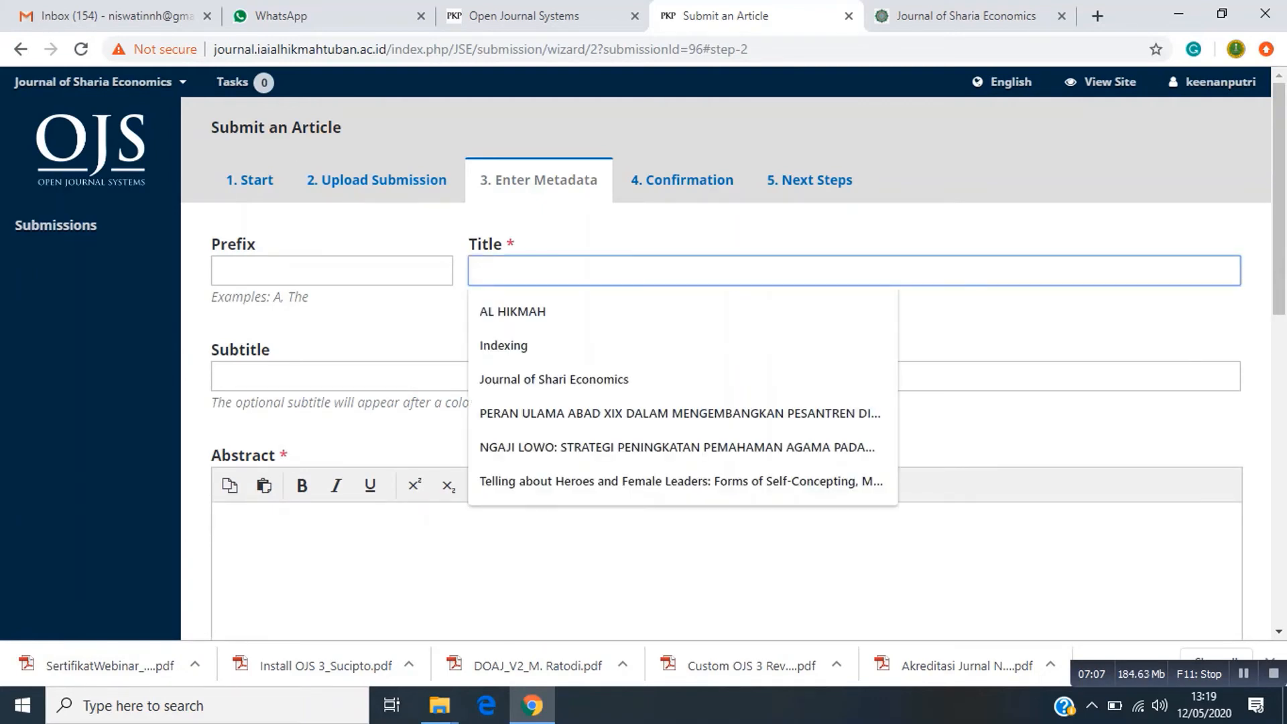
click(671, 231)
click(670, 271)
click(670, 271)
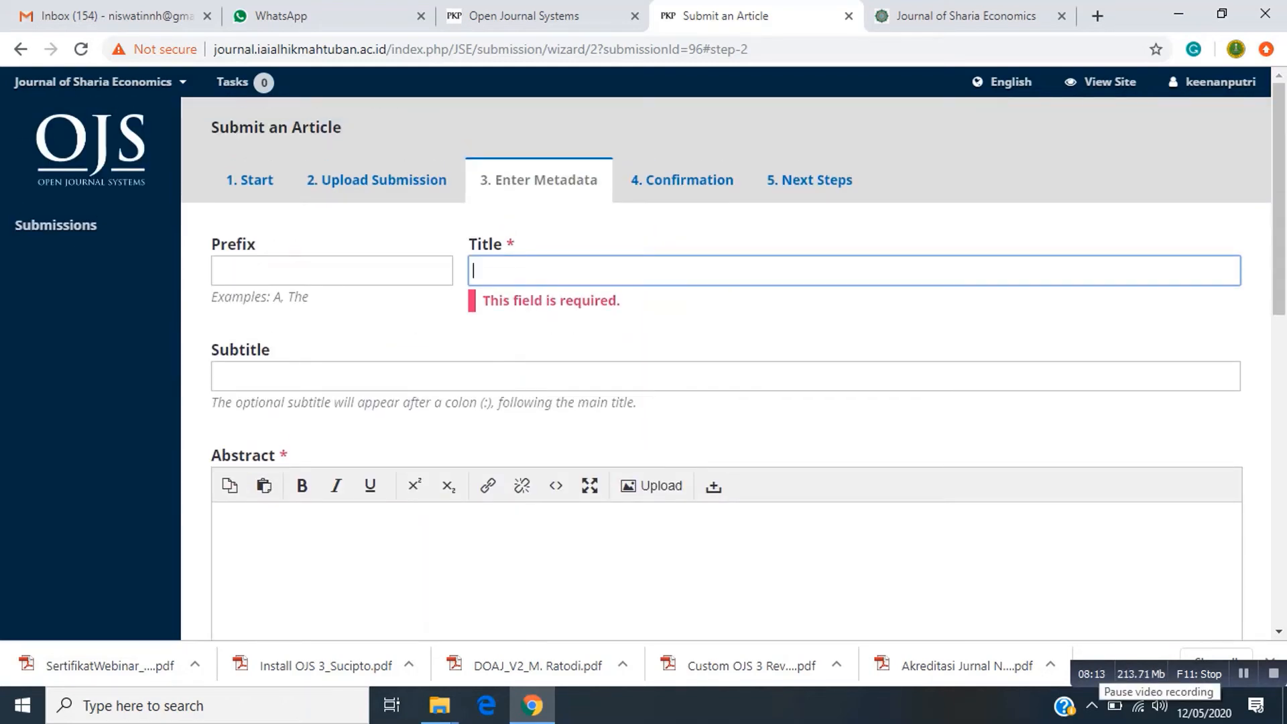
text(Perke)
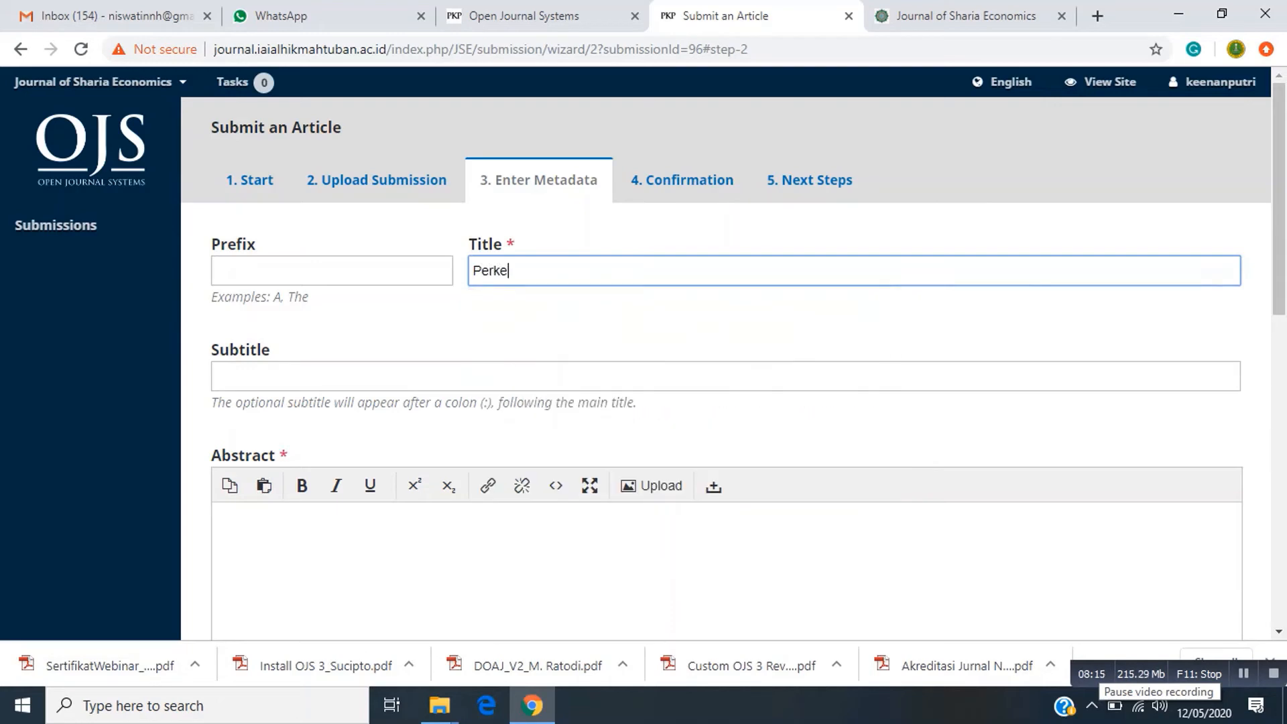
text(mbangan )
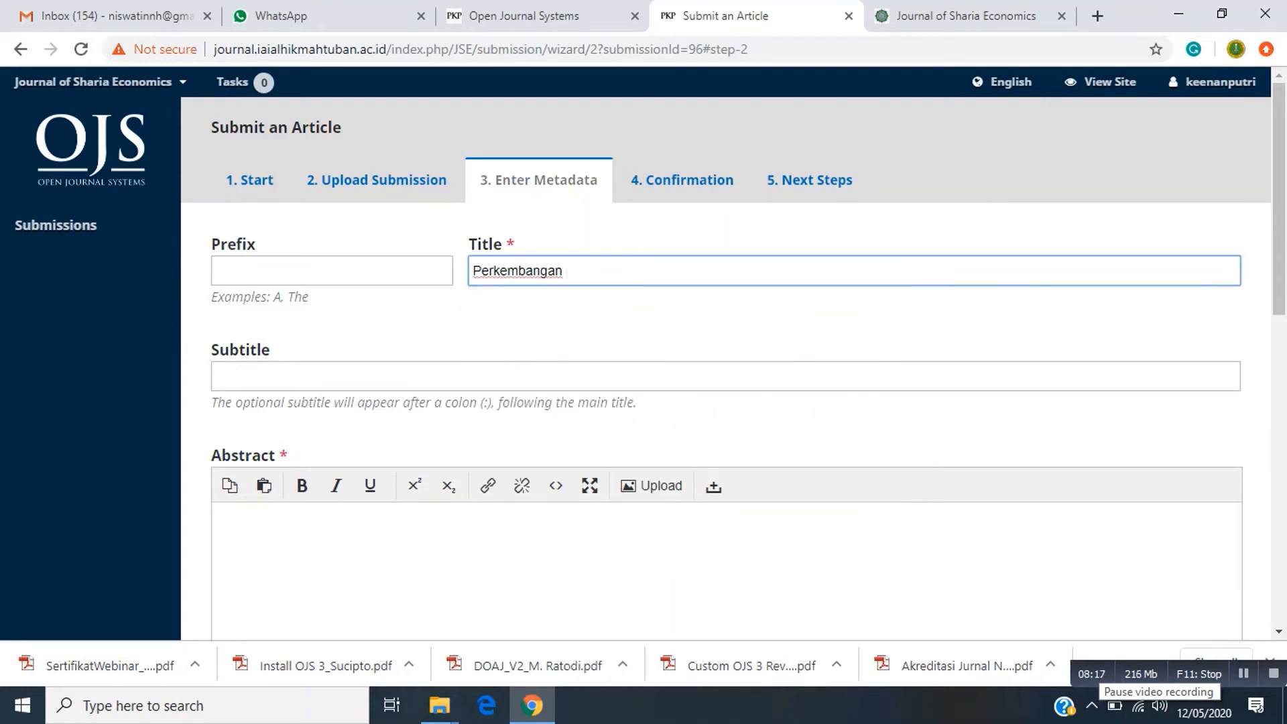
text(Perba)
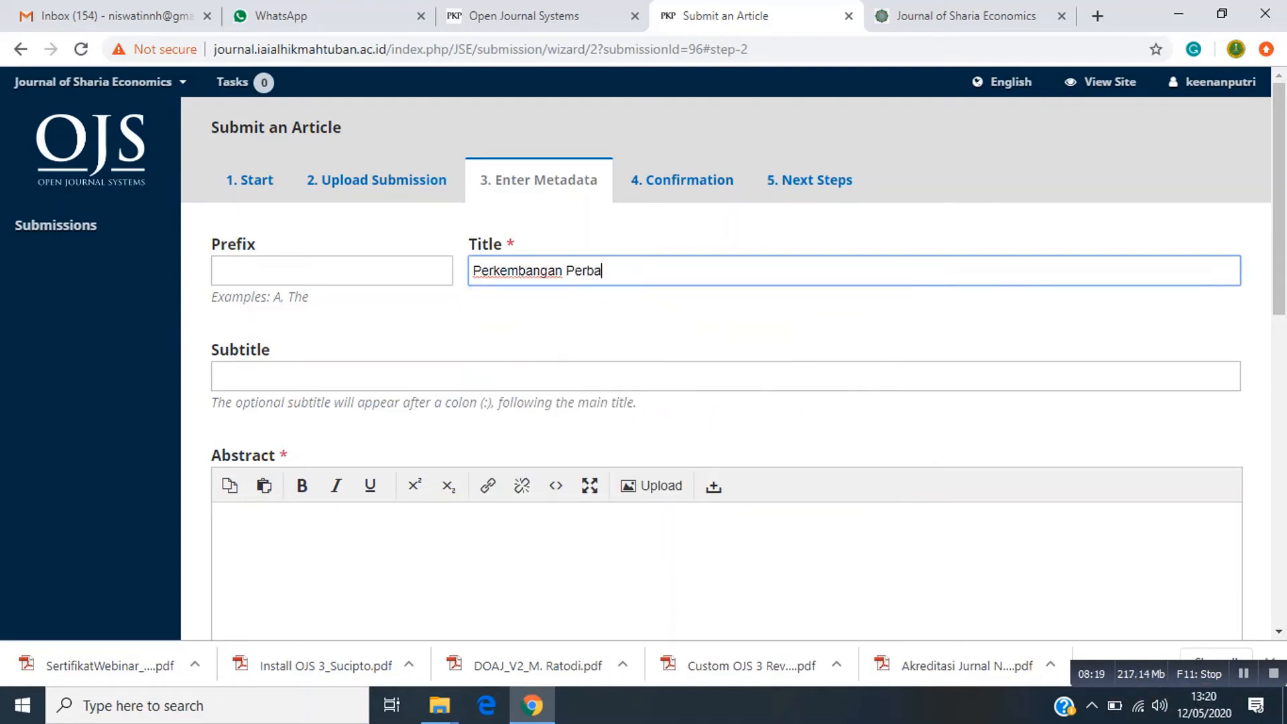
text(nkan Syariah di)
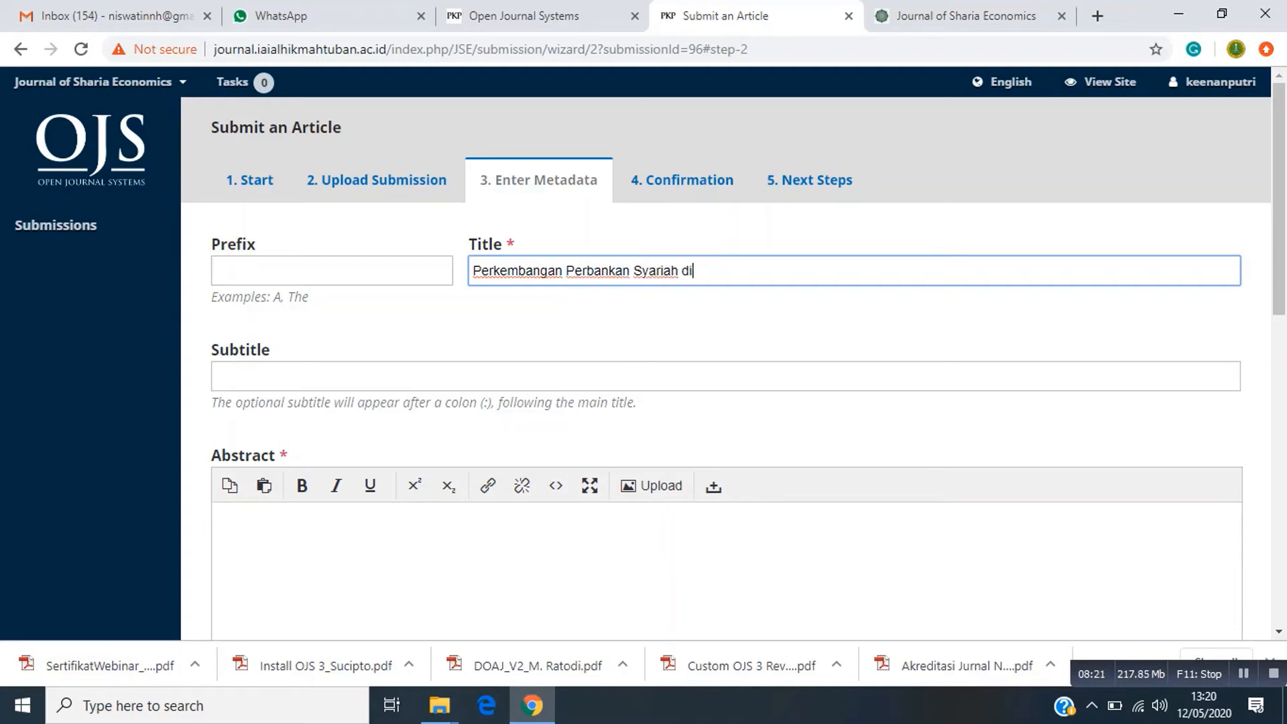
text( Indonesia)
scroll(726, 362, down, 3)
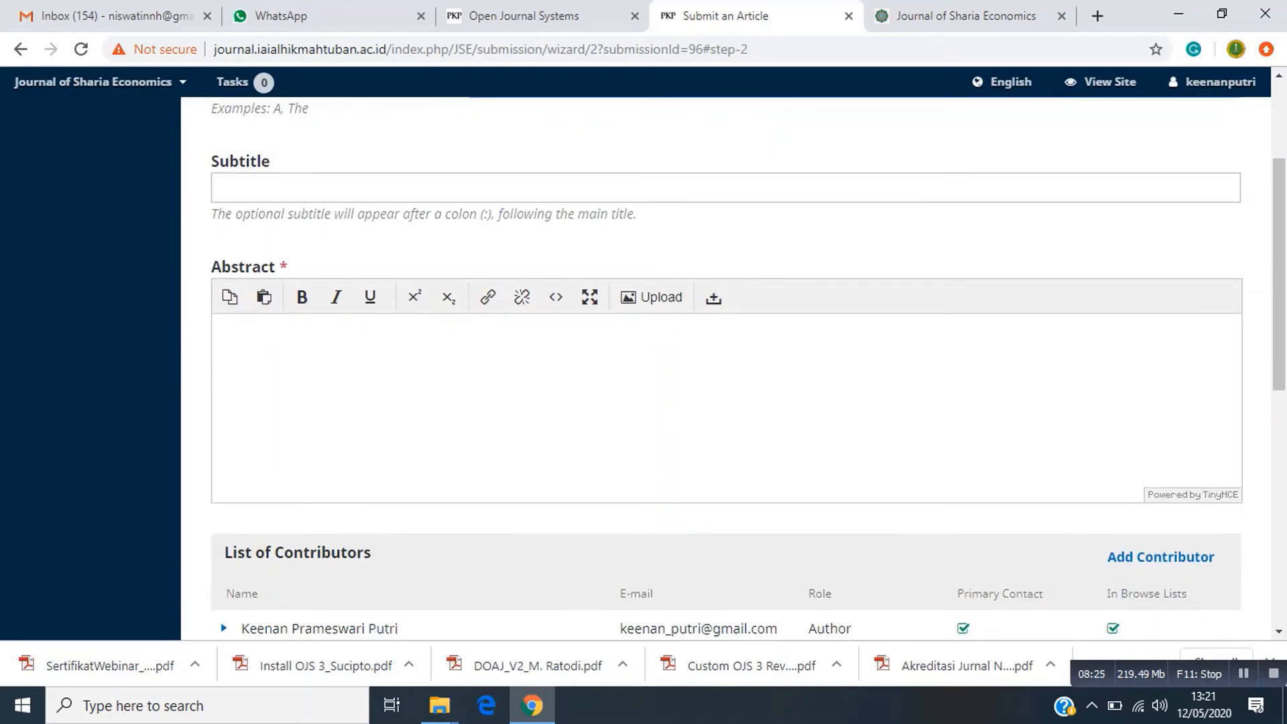
click(220, 338)
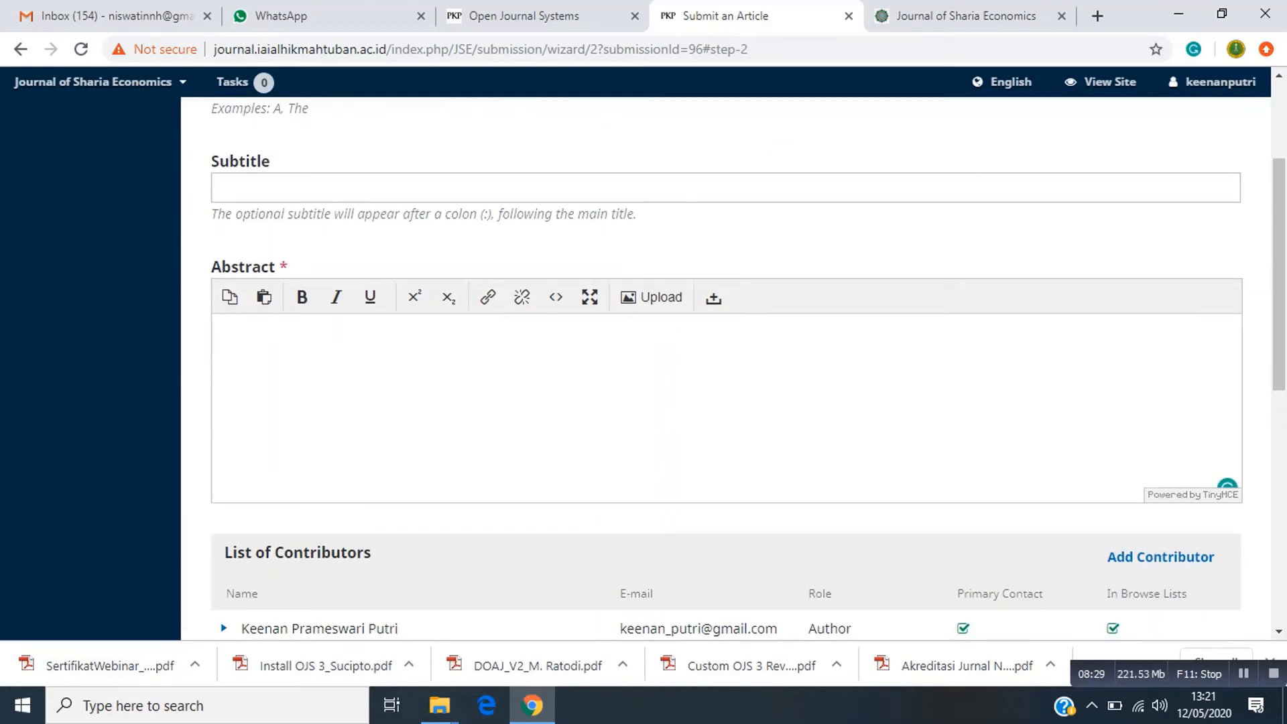
scroll(229, 347, down, 4)
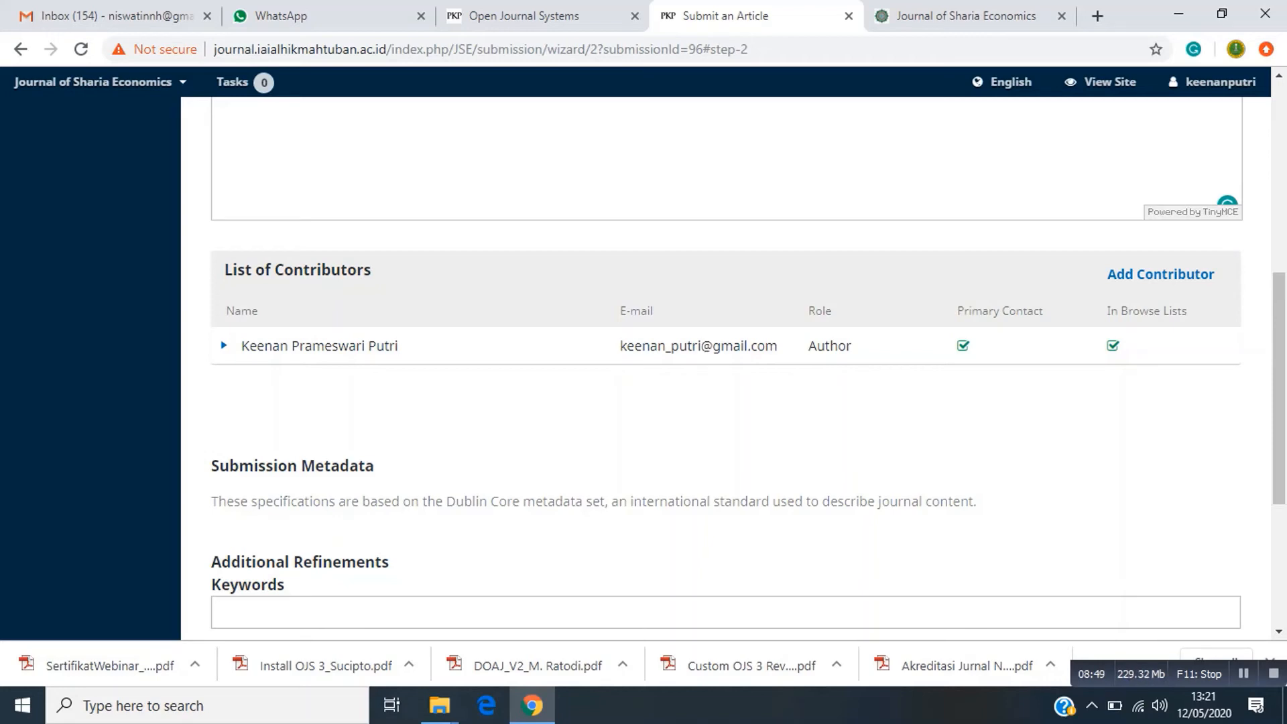
Open the Add Contributor form and enter the co-author's first name, last name and e-mail.
click(1160, 275)
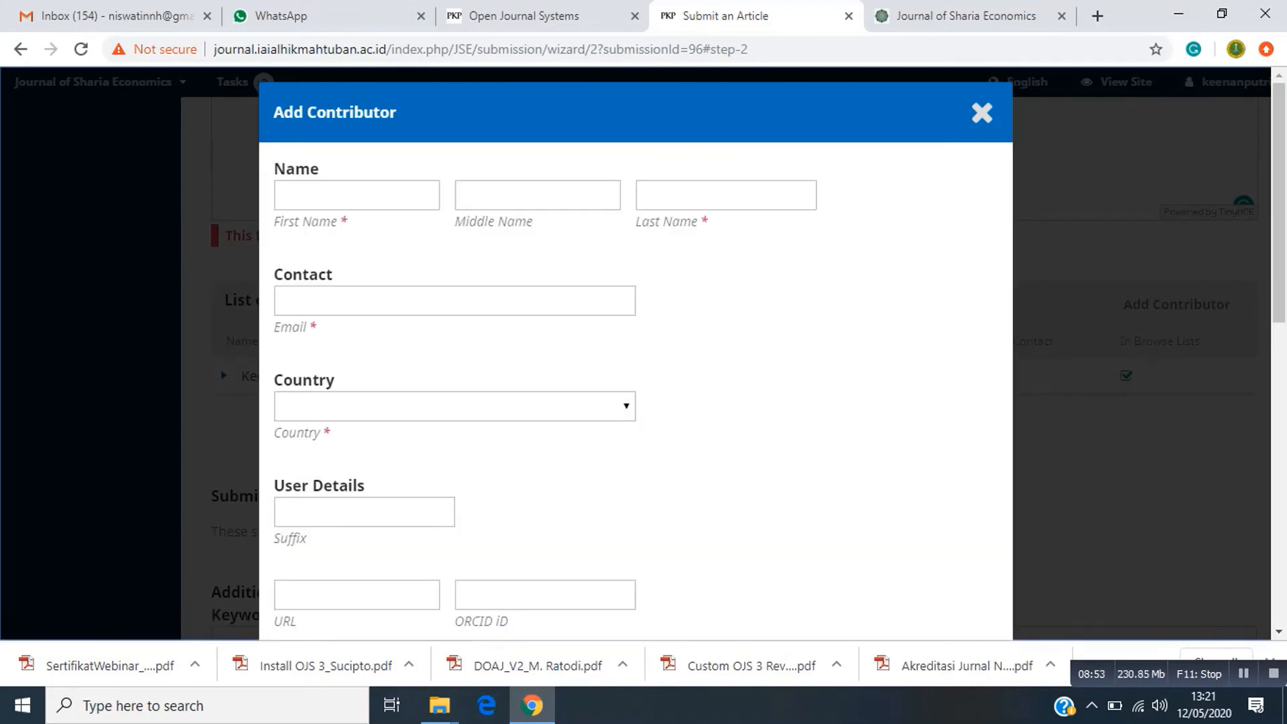
scroll(636, 362, down, 1)
scroll(636, 362, up, 1)
click(357, 195)
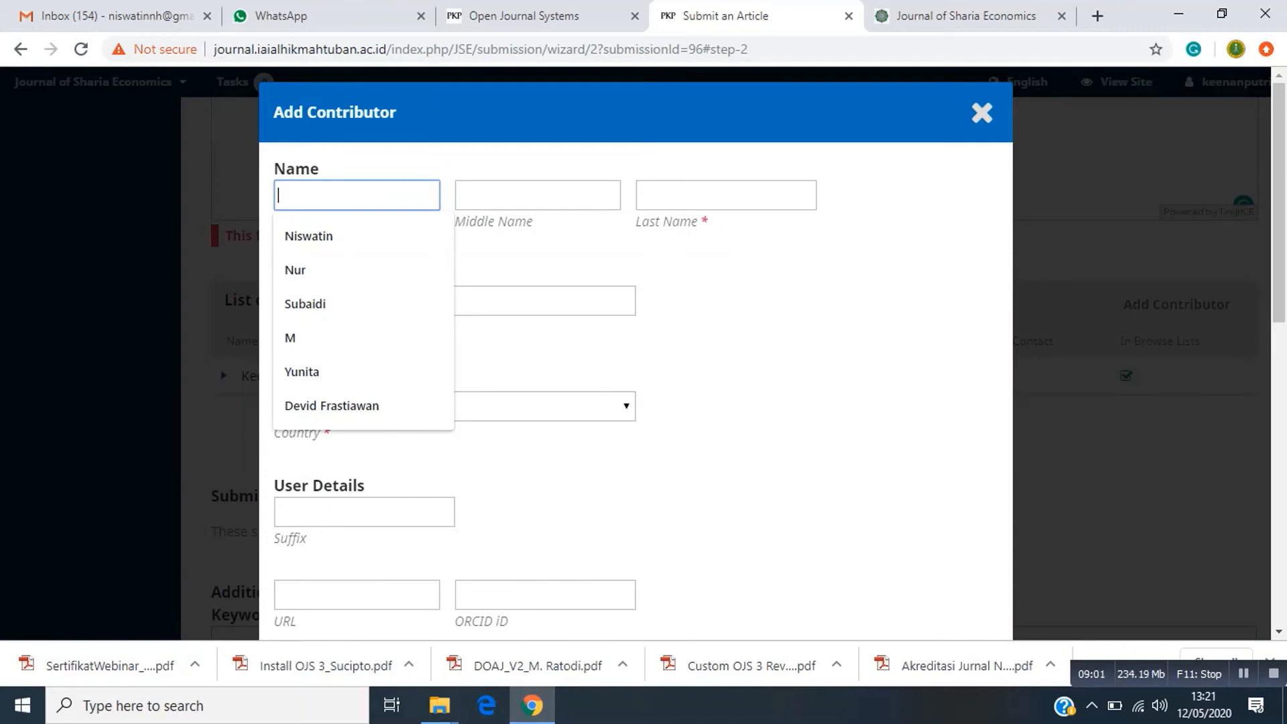
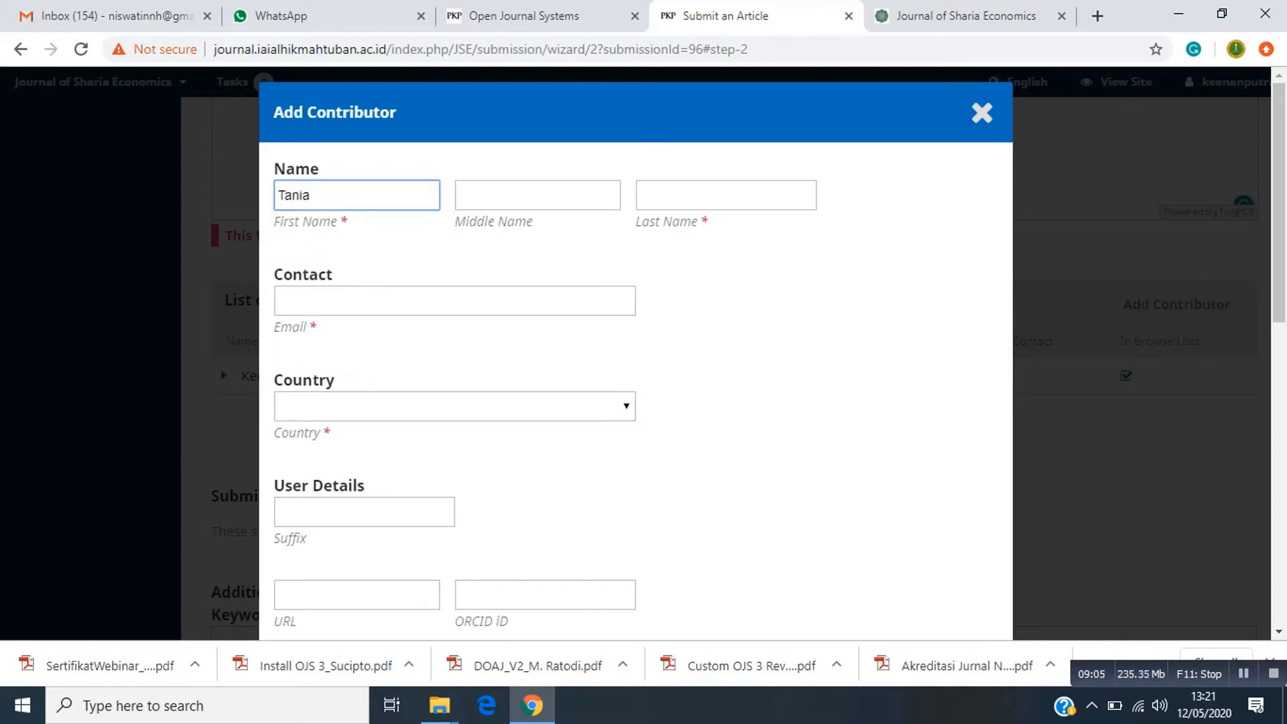
click(717, 195)
text(Widya)
key(BackSpace)
key(BackSpace)
key(BackSpace)
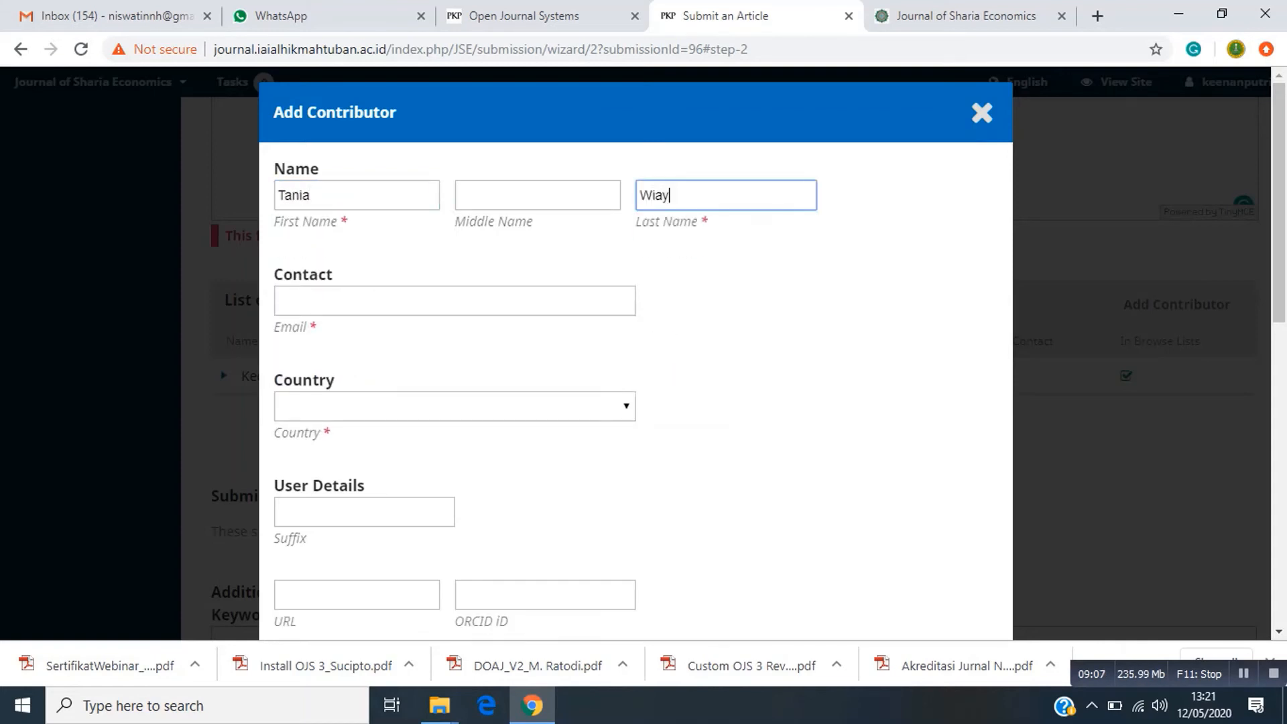
text(jaya)
key(Tab)
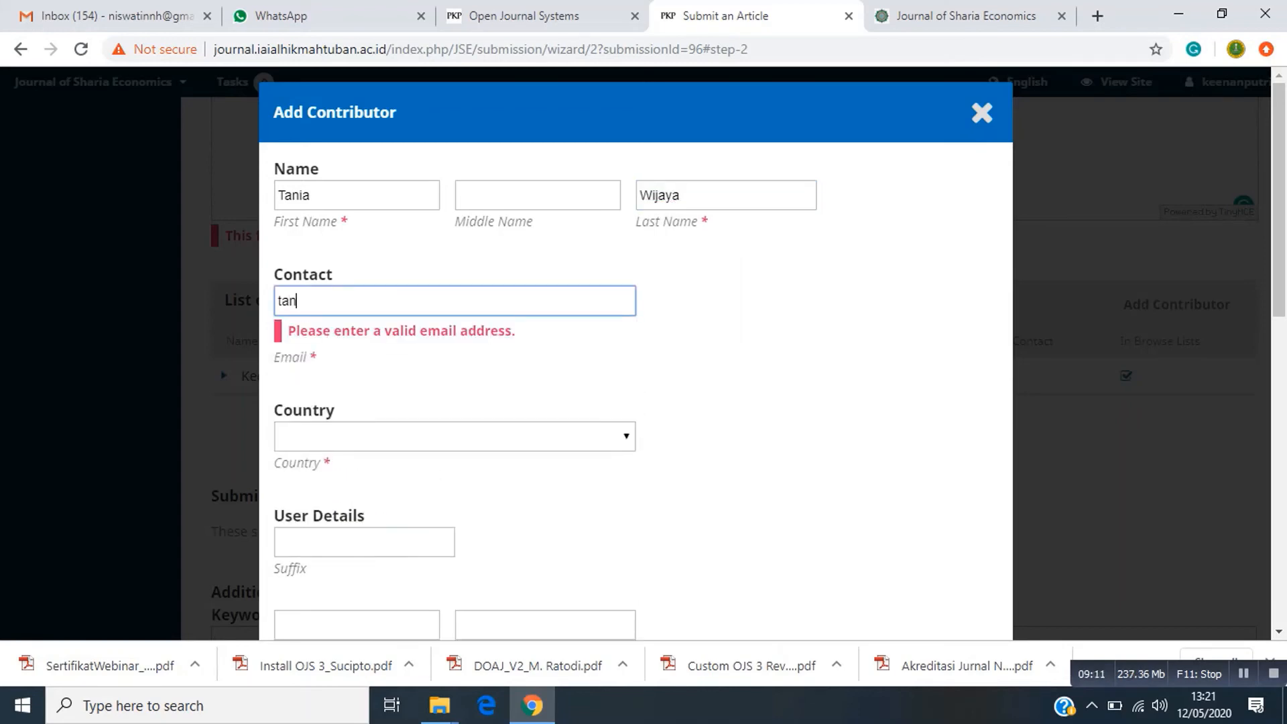
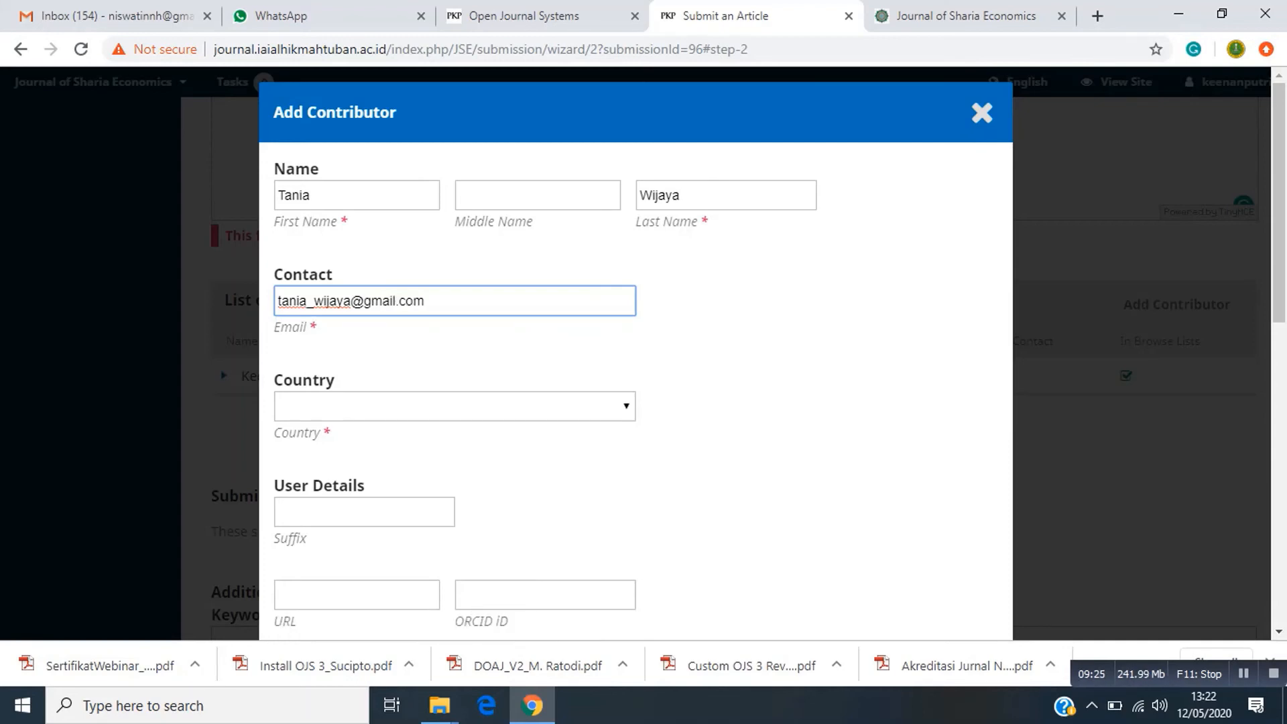
Set country Indonesia, affiliation Institut Agama Islam Al Hikmah Tuban, and the Author role.
click(447, 406)
scroll(447, 346, down, 17)
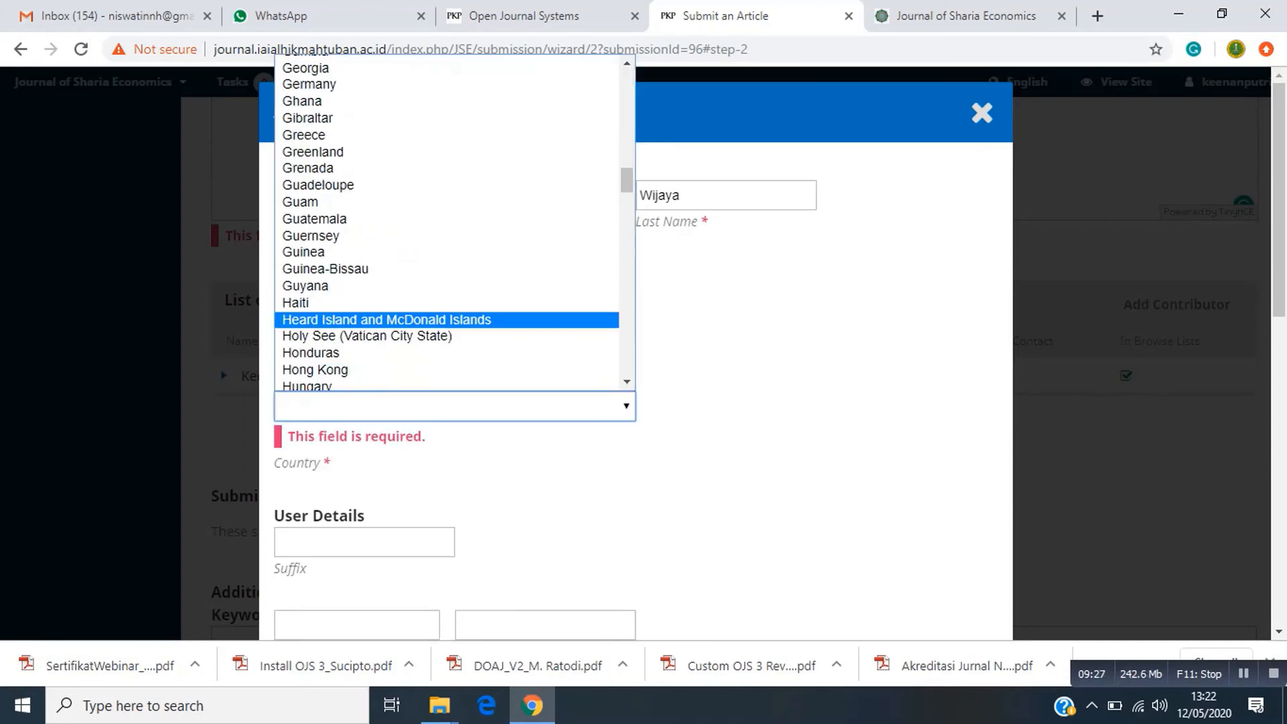
scroll(447, 322, down, 7)
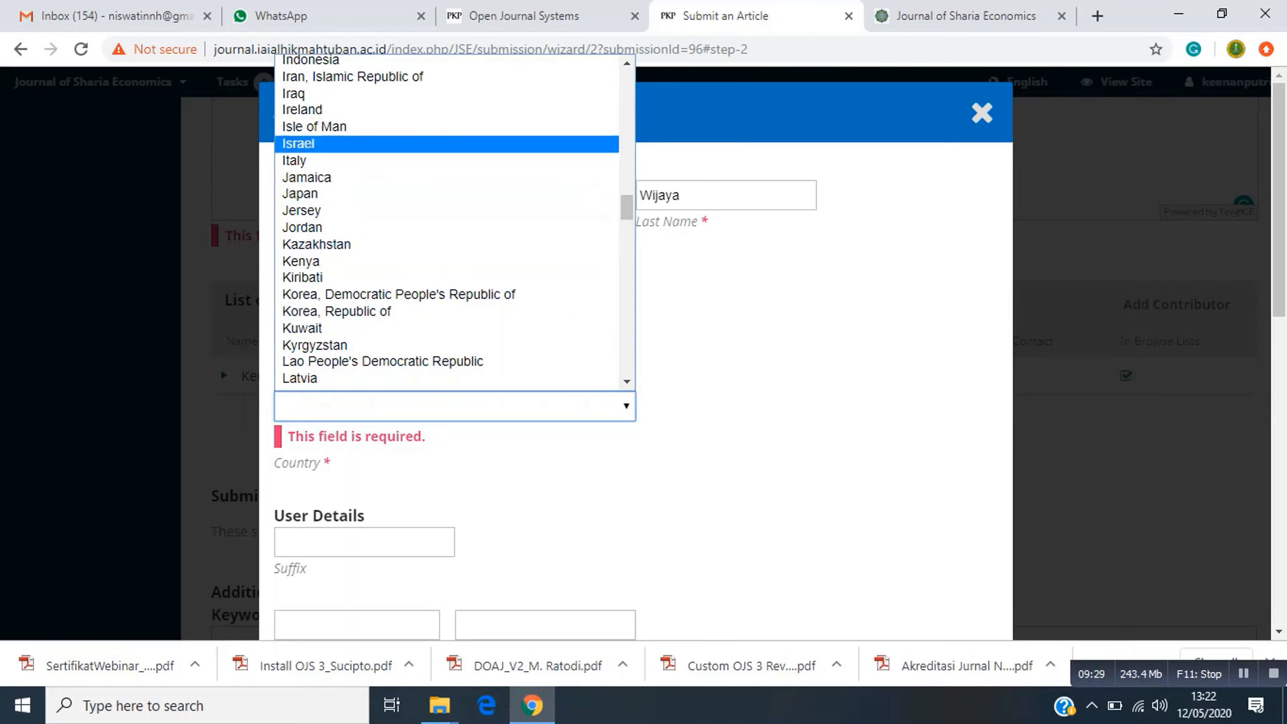
scroll(447, 314, up, 4)
click(447, 248)
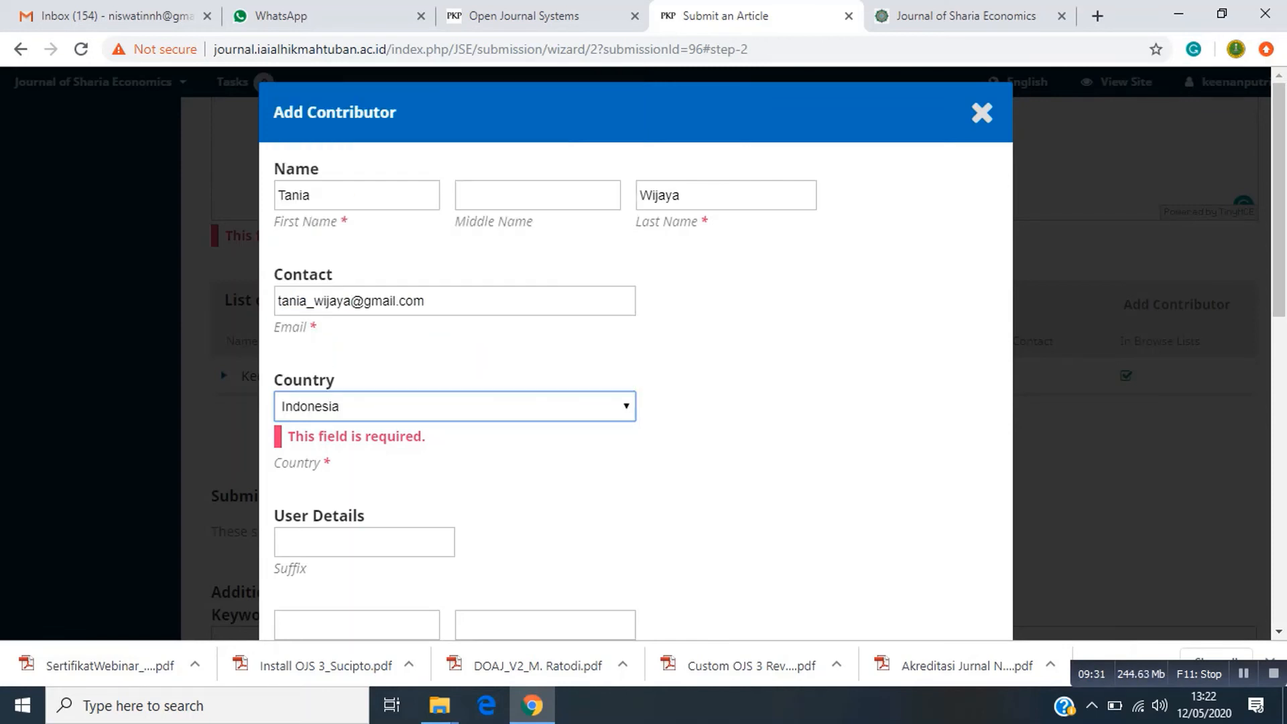
scroll(447, 302, down, 2)
scroll(635, 353, down, 5)
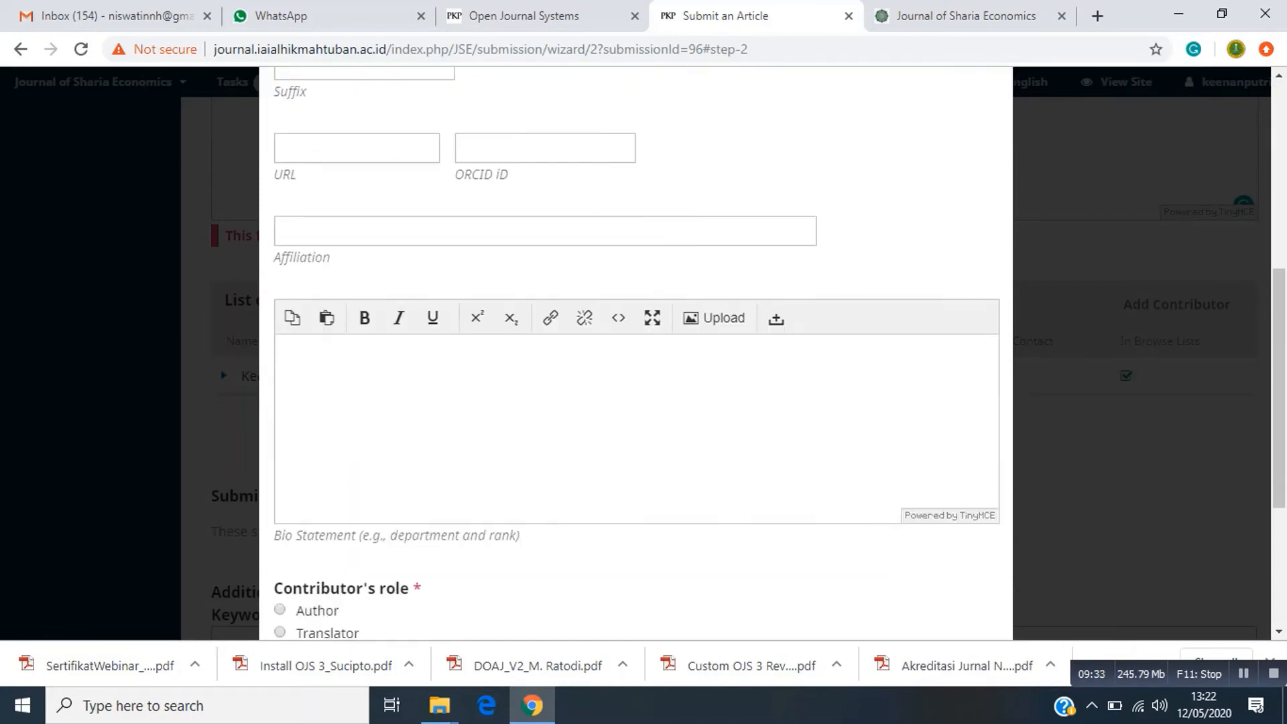
click(402, 207)
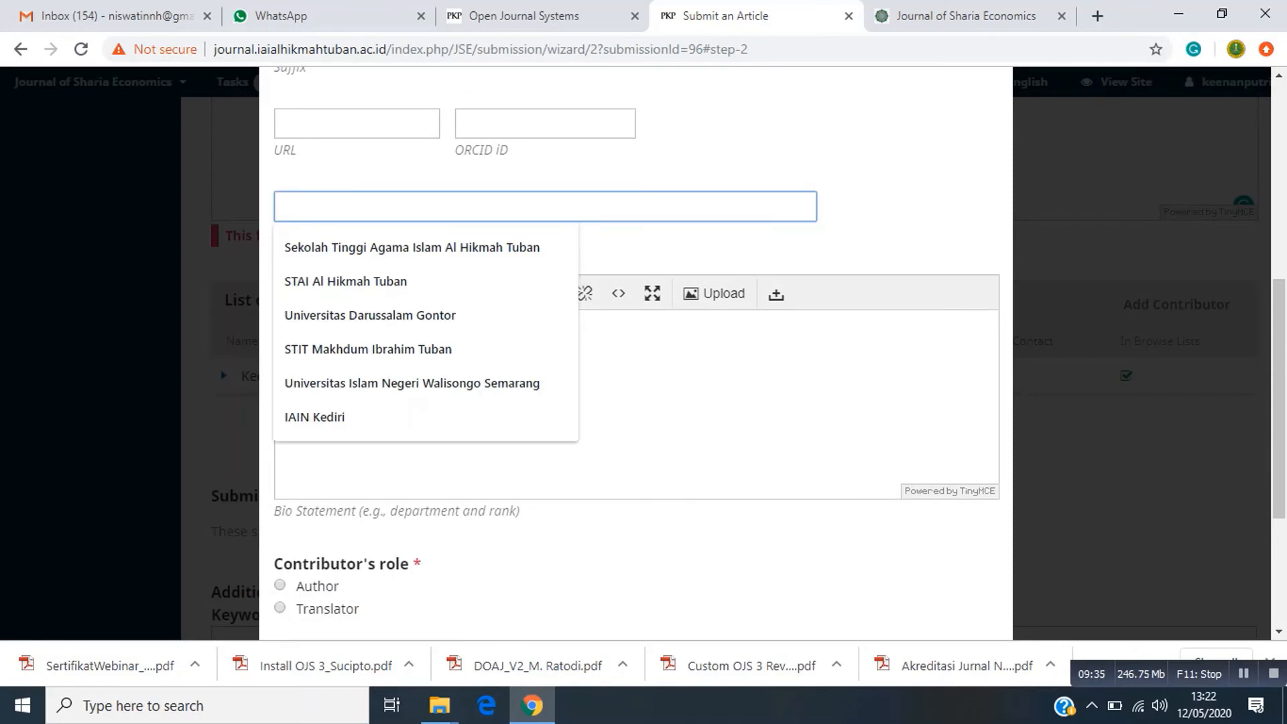
text(Ins)
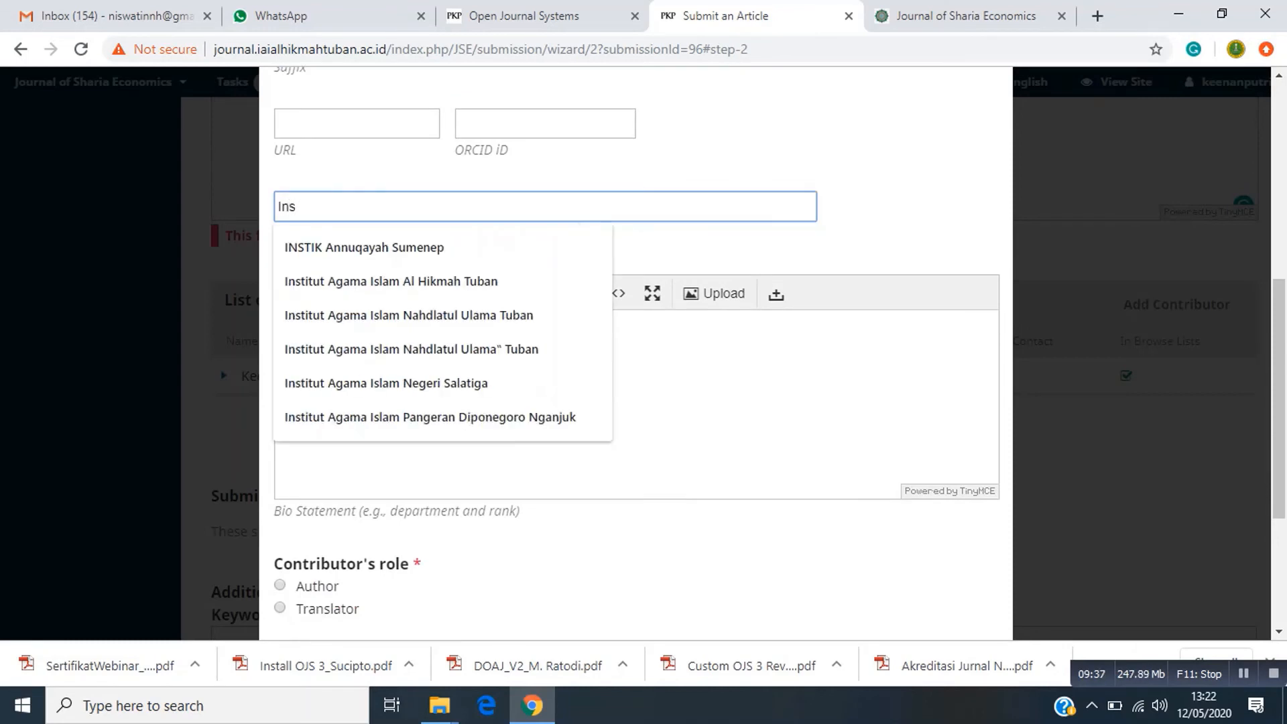
text(ti)
key(Down)
key(Down)
key(Return)
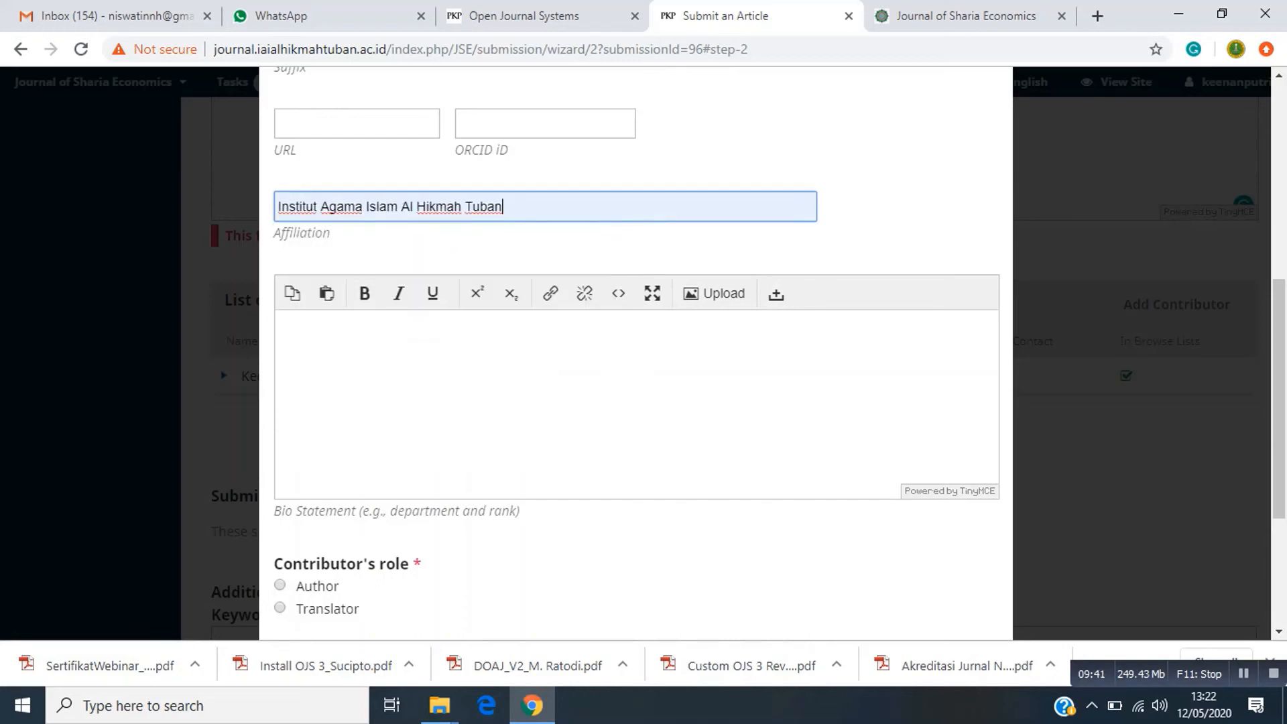
scroll(636, 349, down, 4)
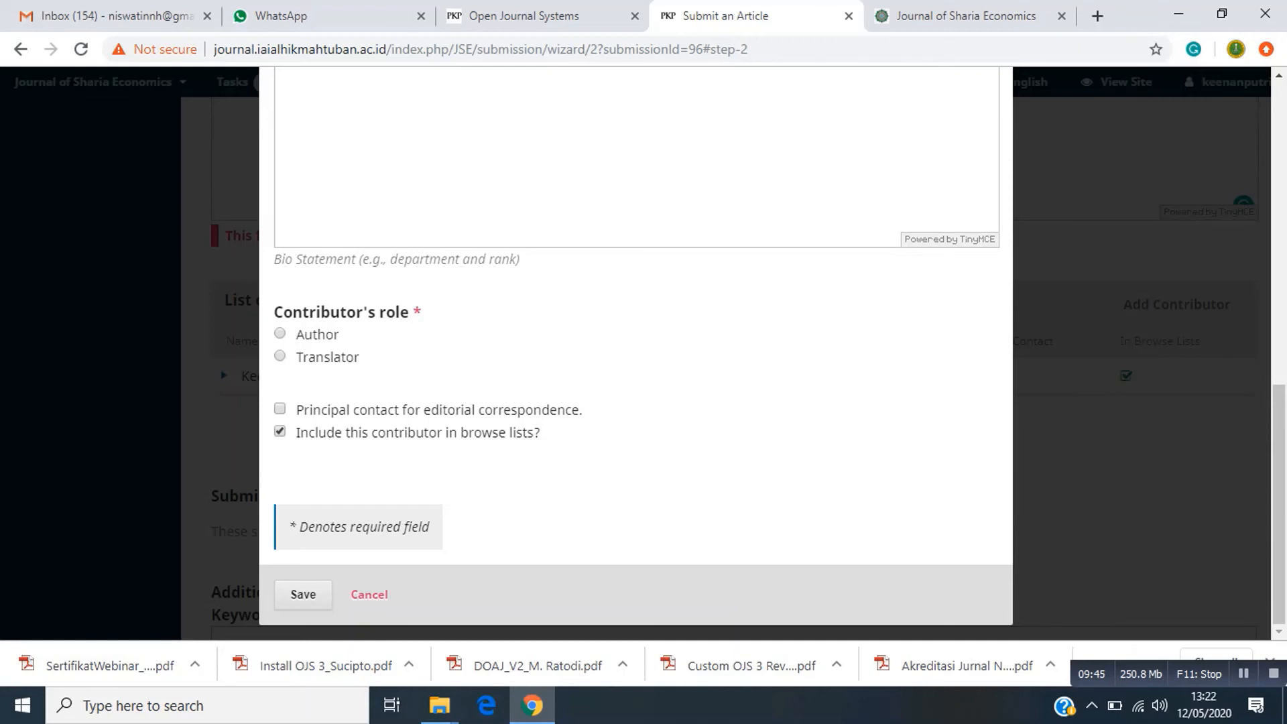
click(280, 333)
Save the new contributor, then attempt Save and continue, which fails for the missing abstract.
click(303, 594)
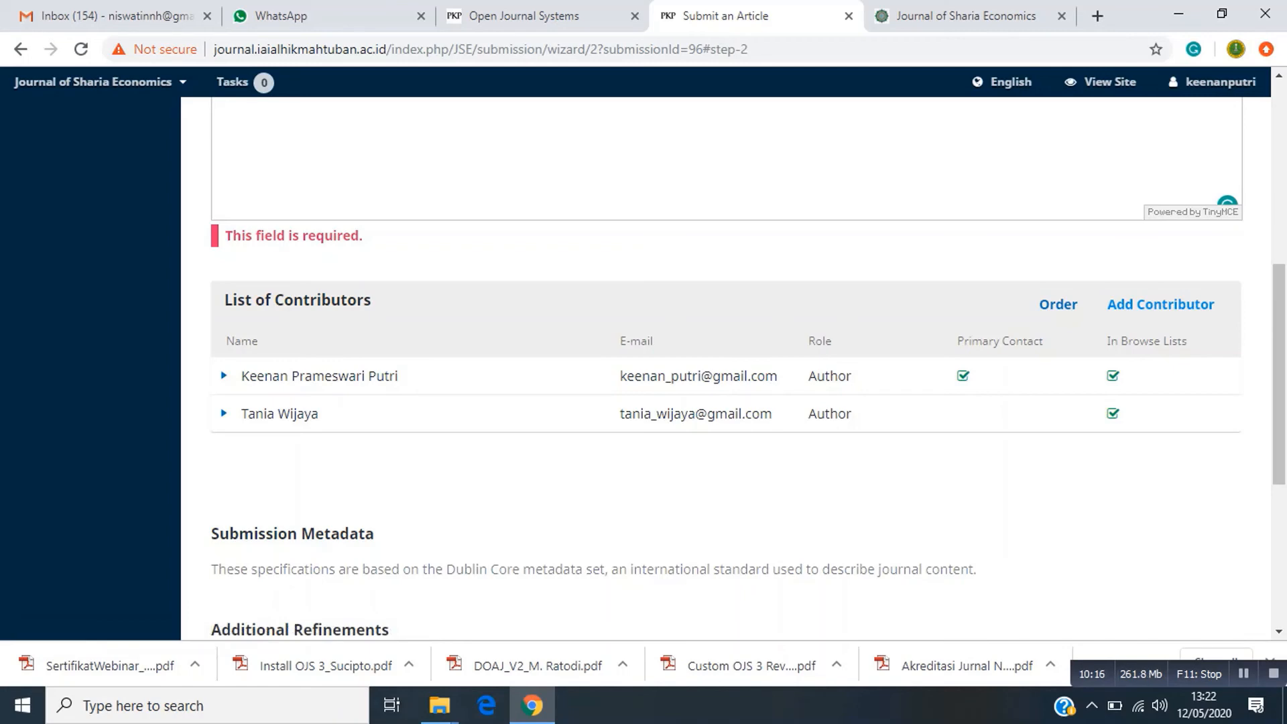
scroll(726, 368, down, 5)
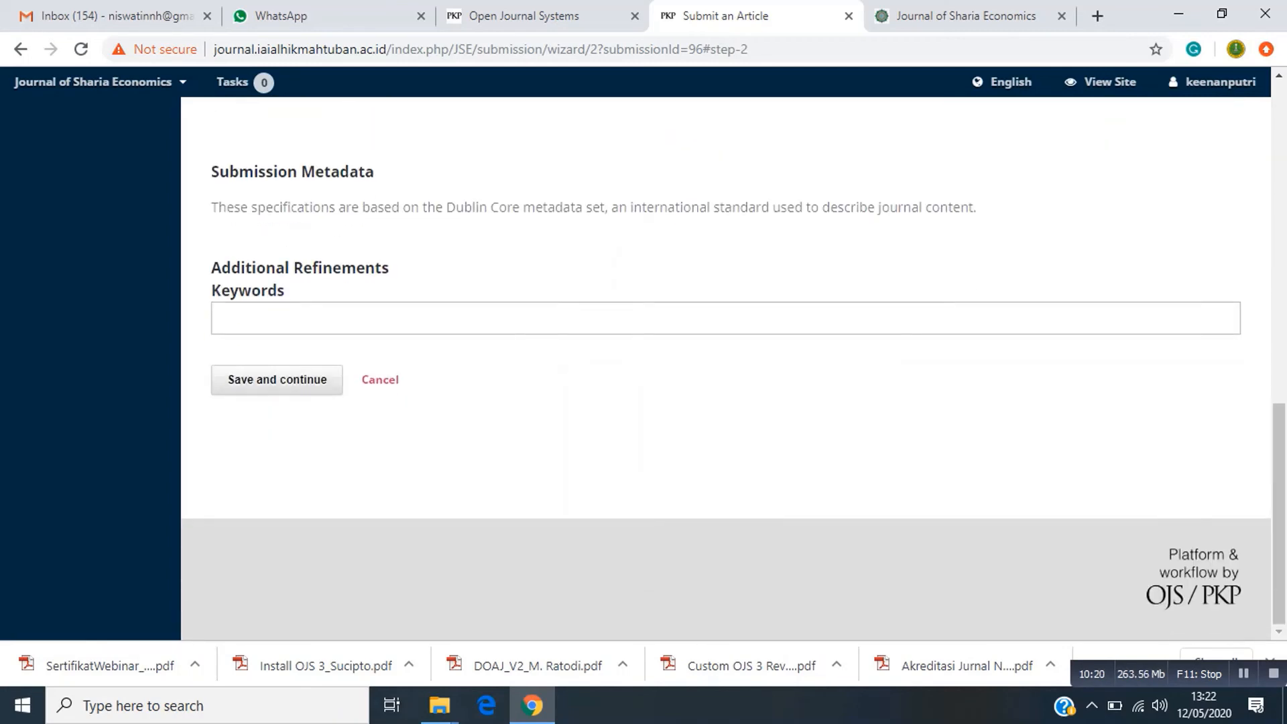
click(277, 380)
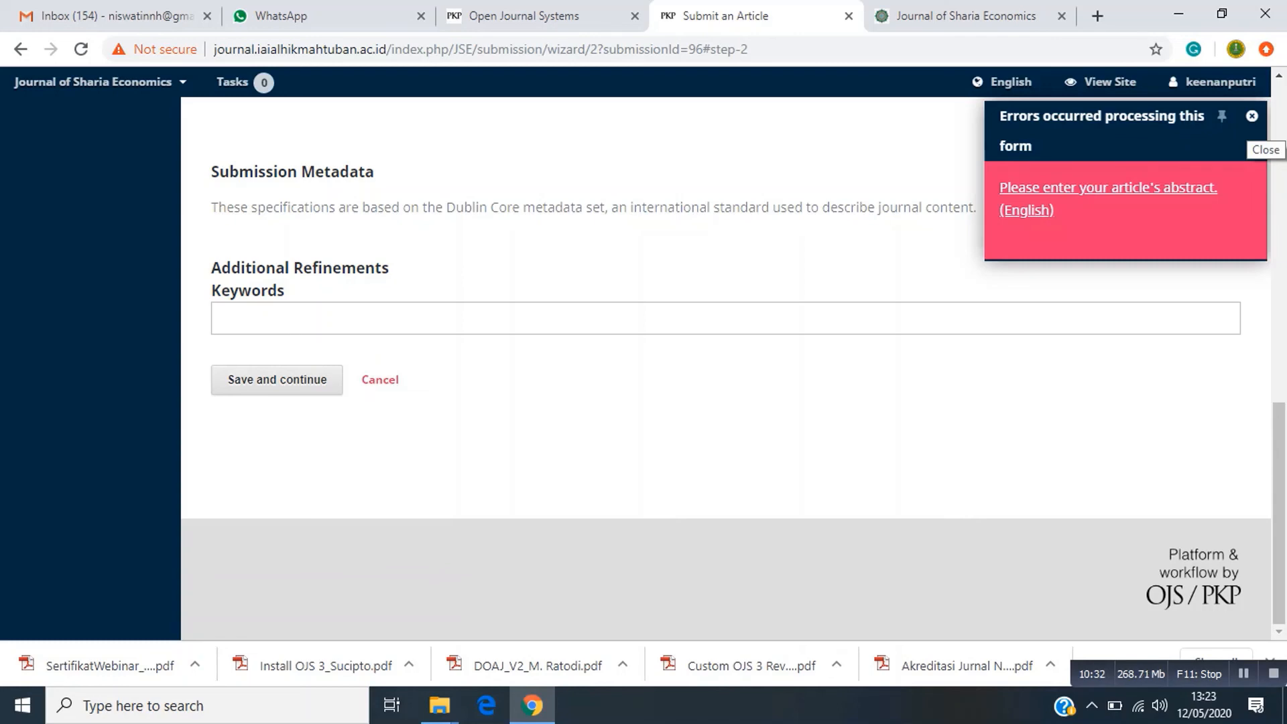
Dismiss the error notification and start the abstract with the heading 'Abtract'.
scroll(726, 369, up, 6)
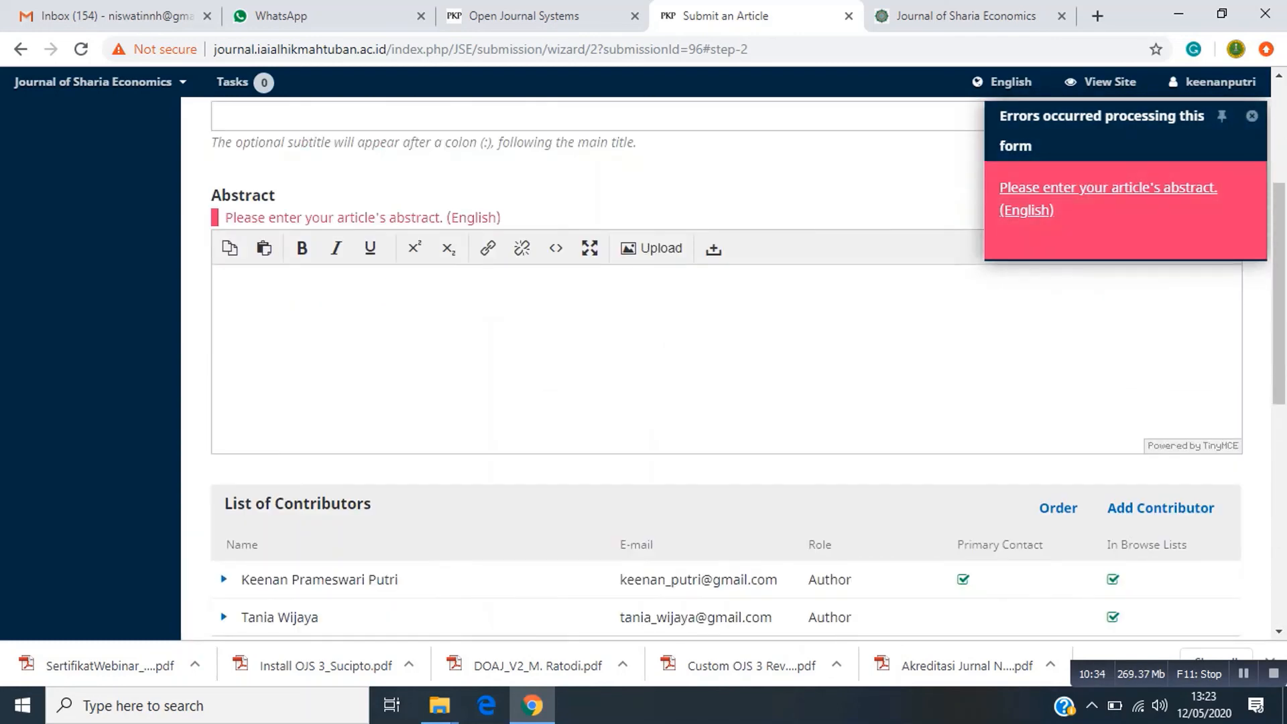
click(1252, 116)
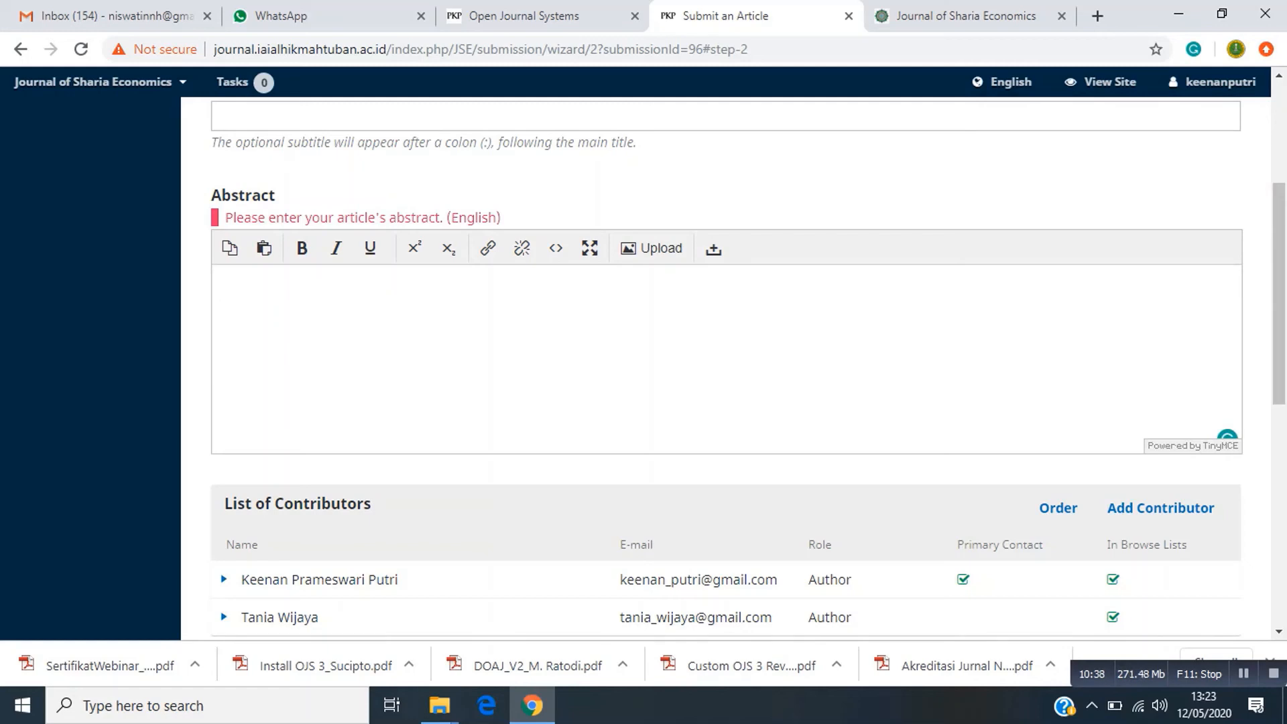
text(Tujuan)
key(ctrl+z)
text(Abtract)
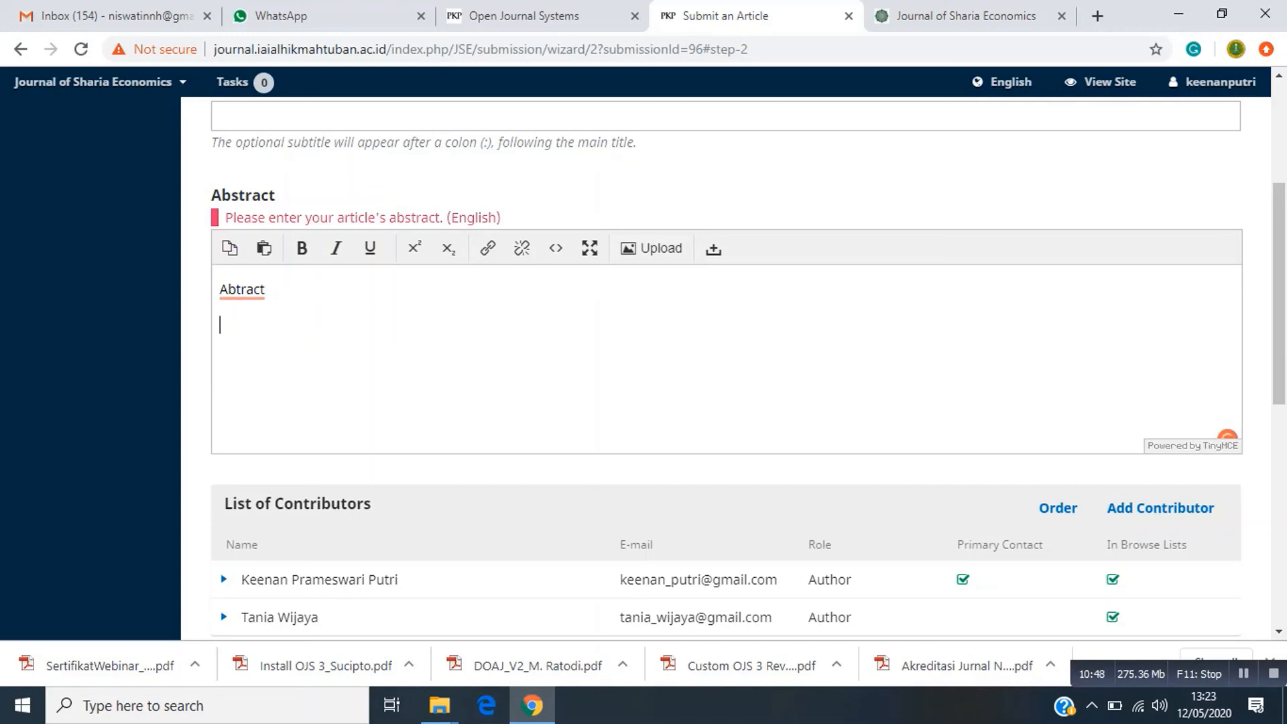
On a new line of the abstract, add 'The purposes of this research'.
key(Return)
text(The purposes of this )
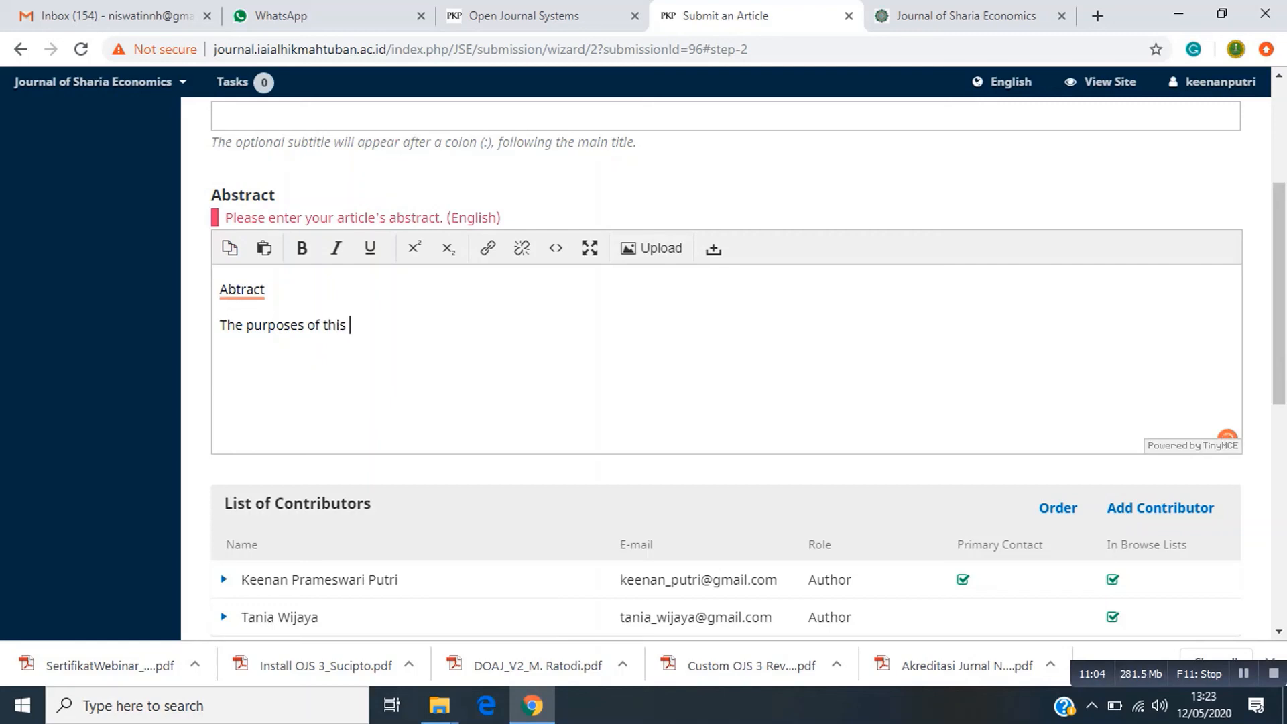
text(research)
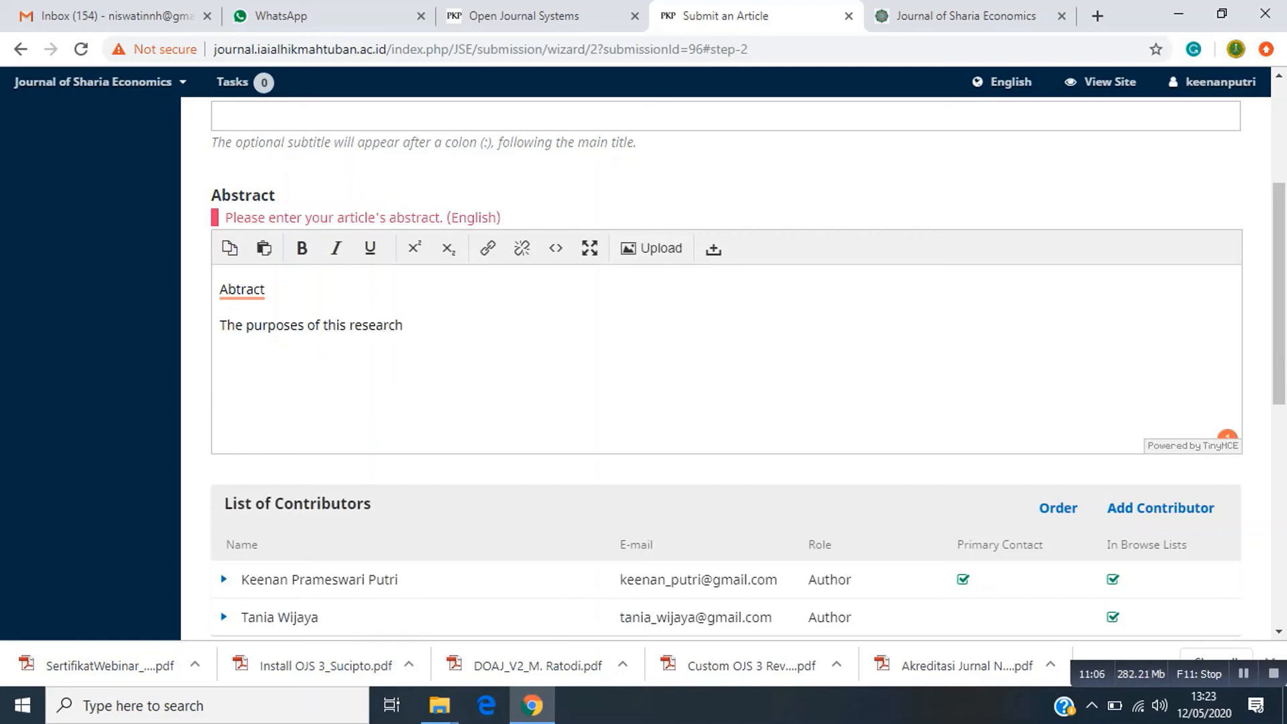
scroll(726, 368, down, 6)
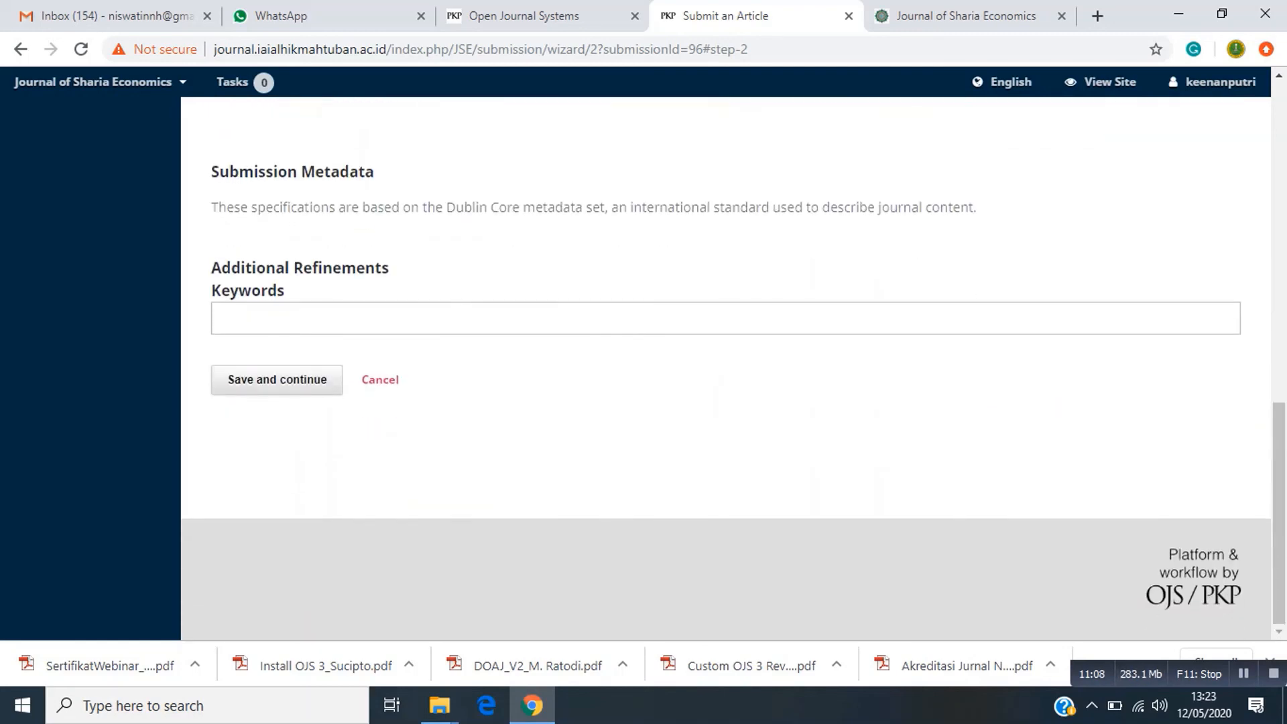
Save the title and abstract metadata and continue to step 4, Confirmation.
click(277, 380)
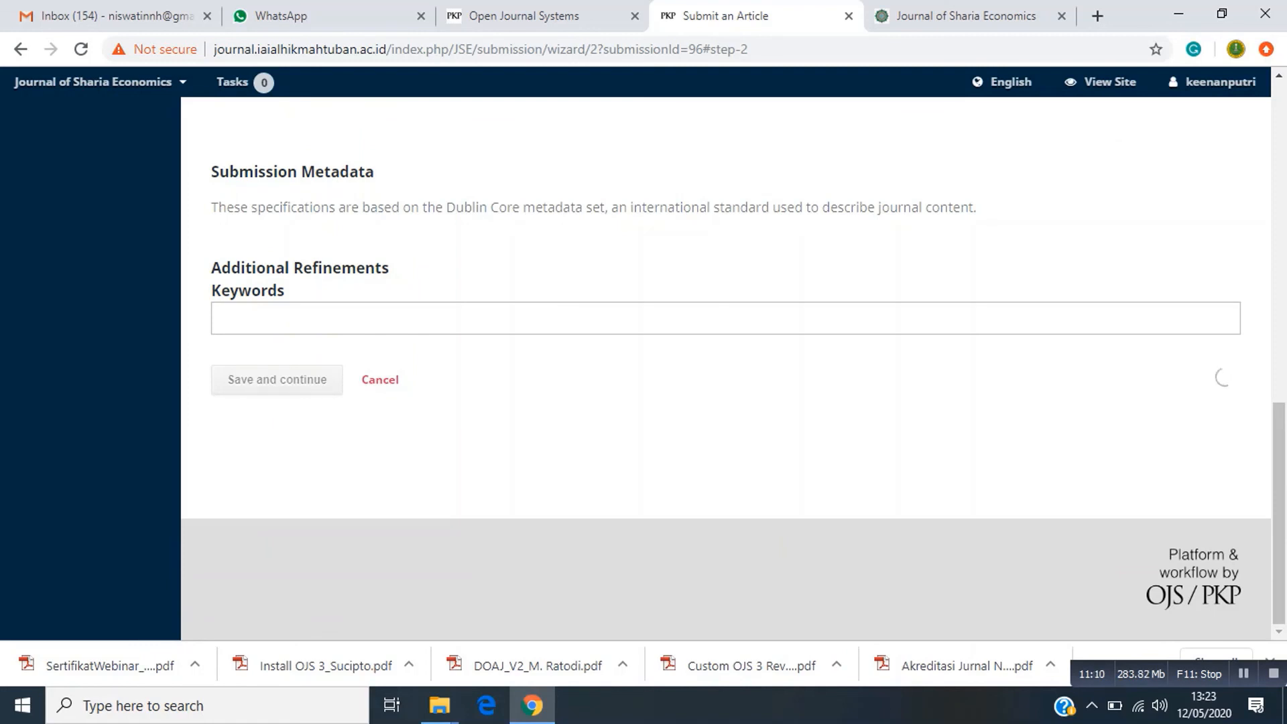